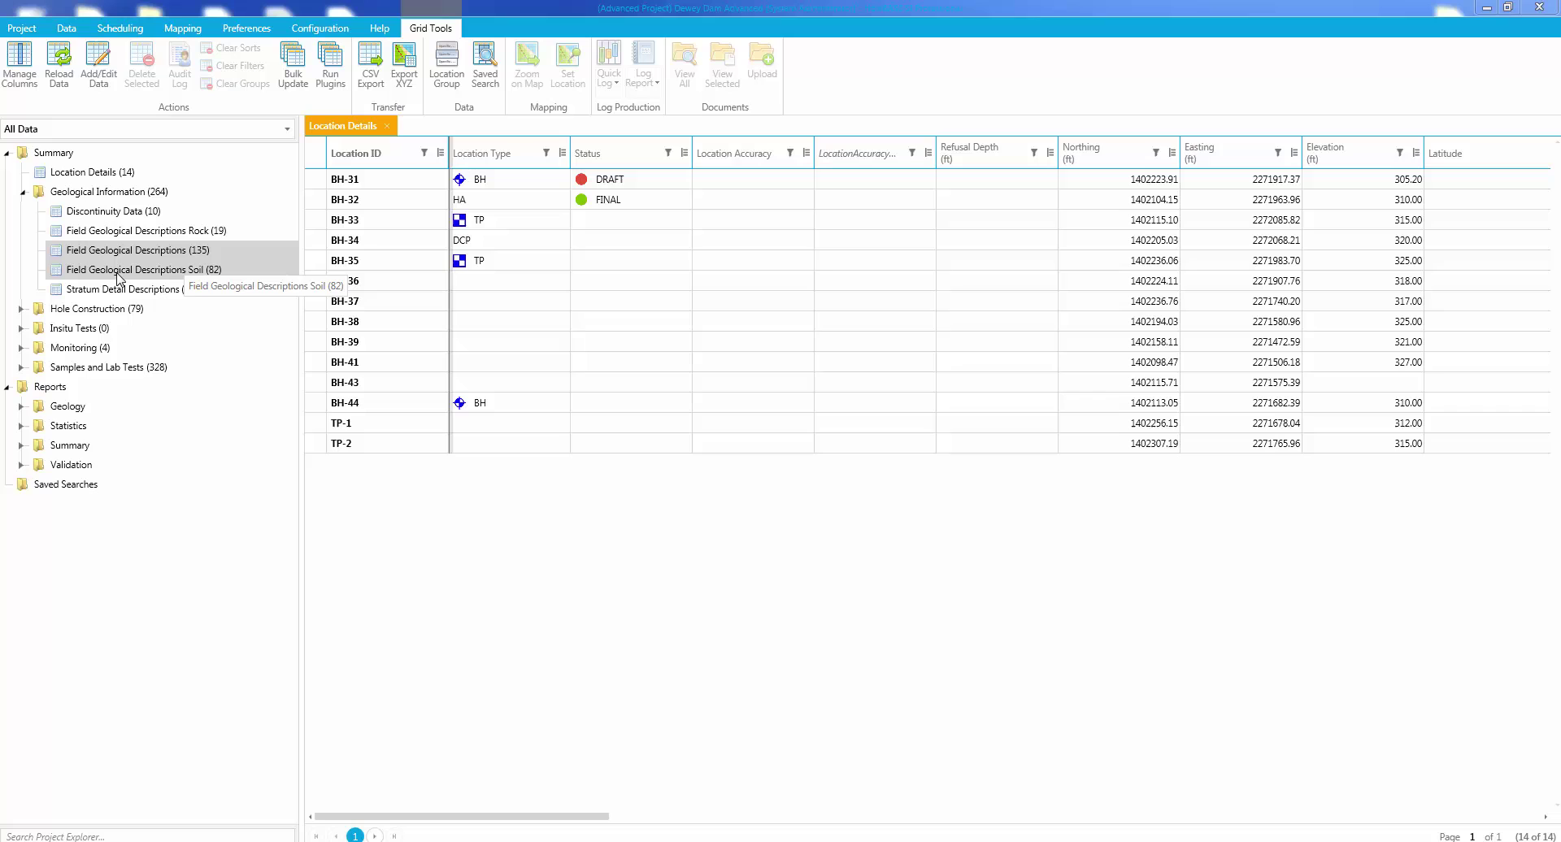
- Open the Field Geological Descriptions Soil table and put its grid into Add/Edit Data mode
click(121, 273)
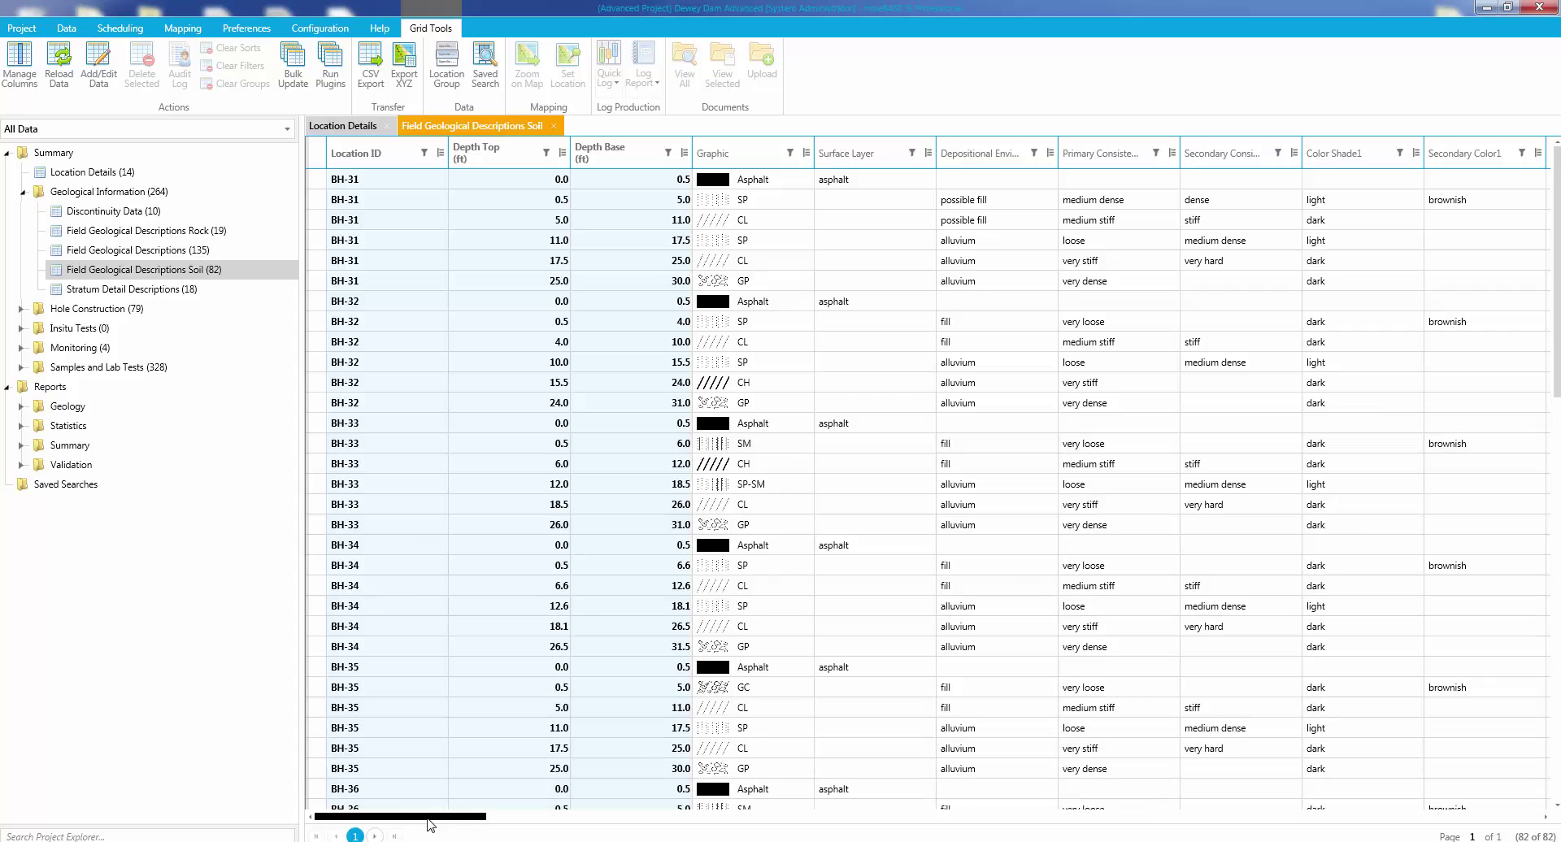
drag(431, 825, 536, 826)
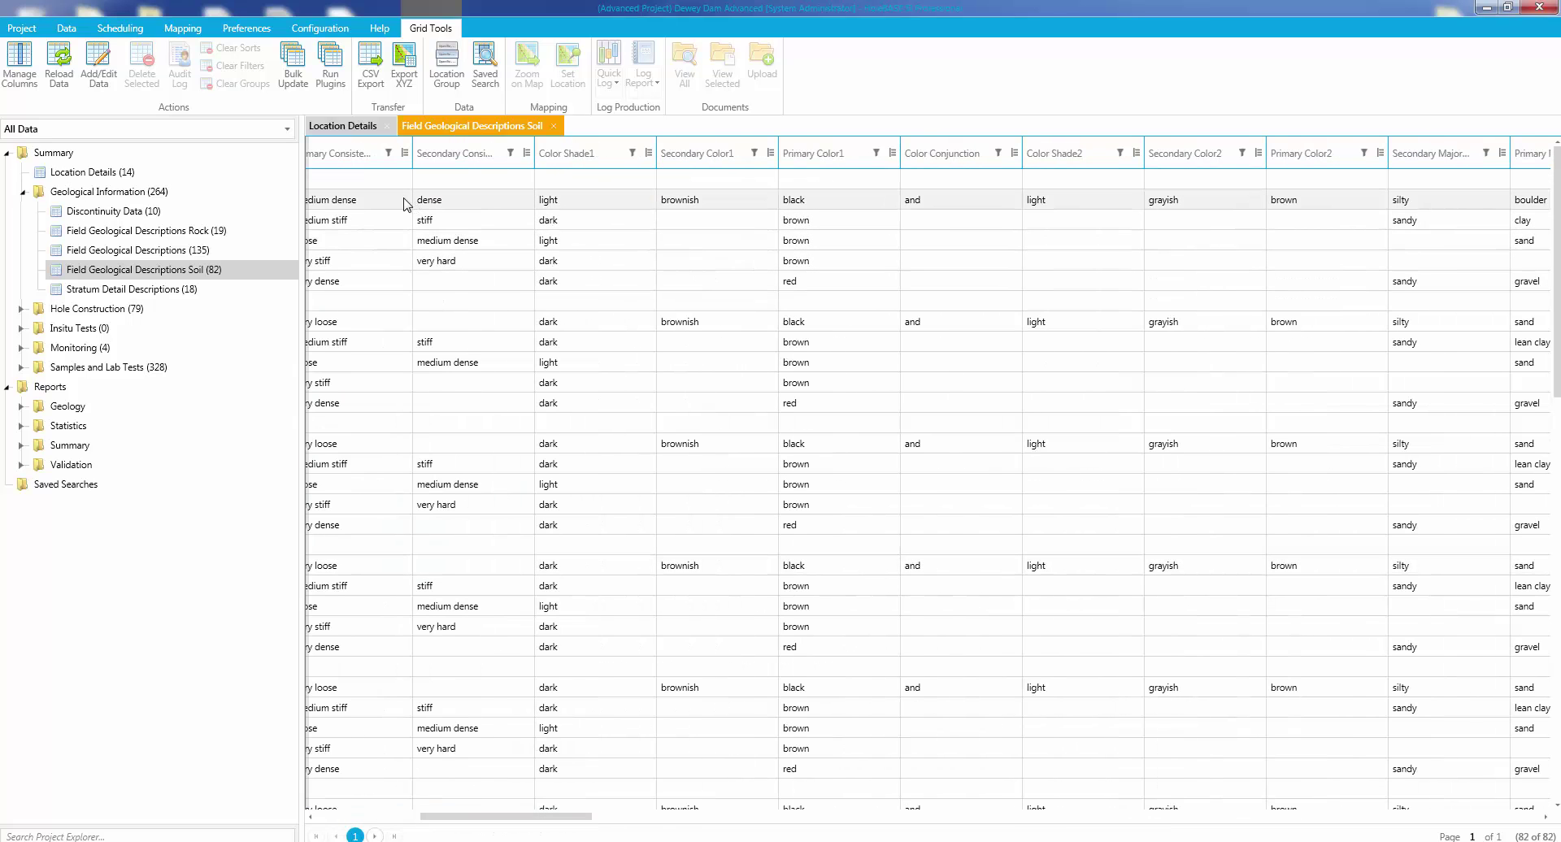
right_click(406, 205)
click(455, 250)
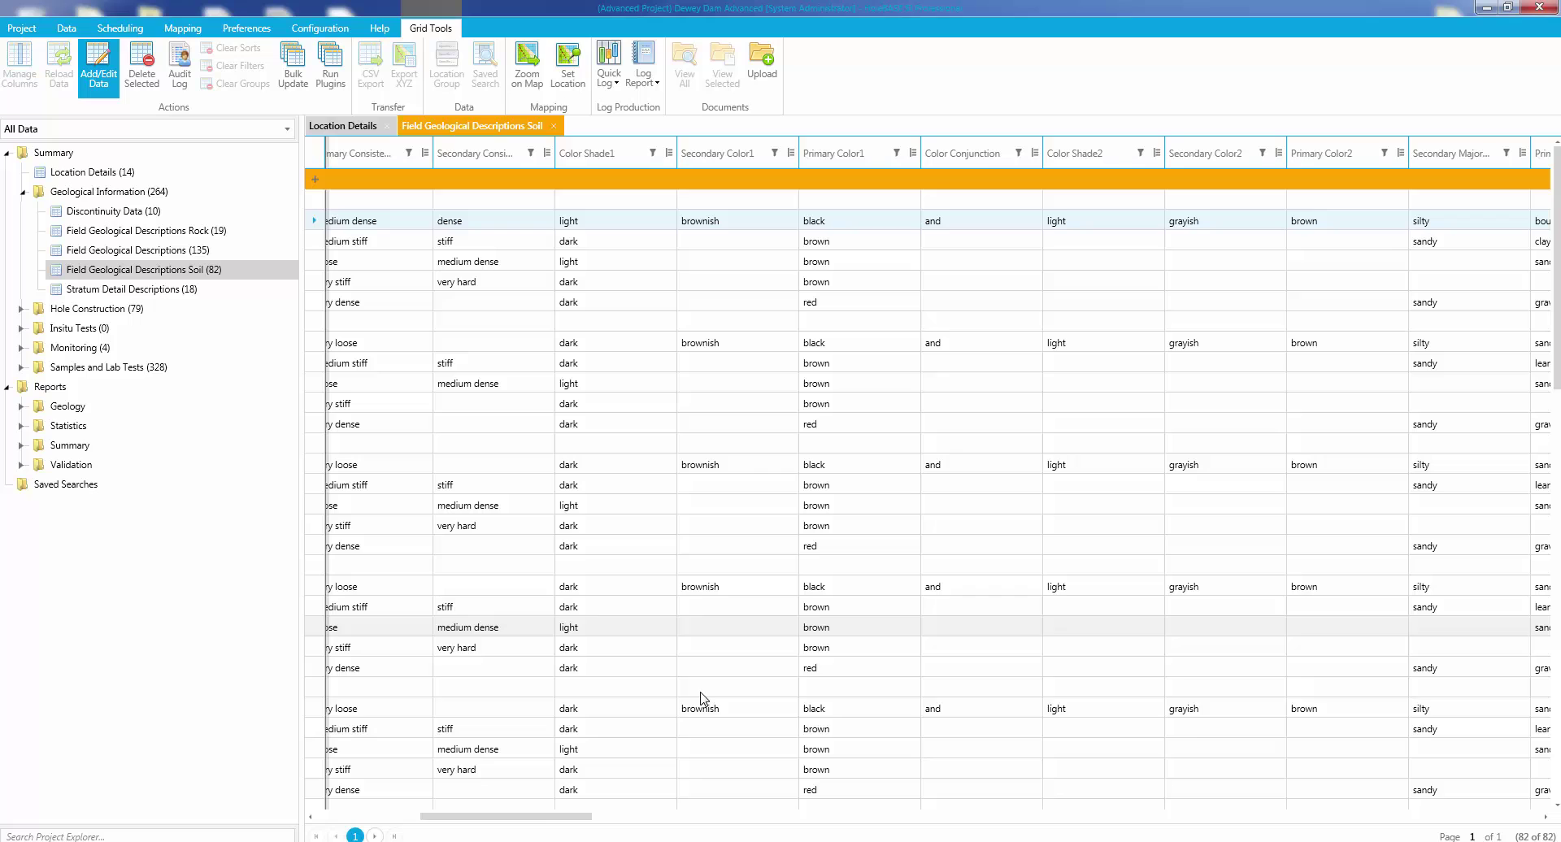
drag(504, 816, 467, 817)
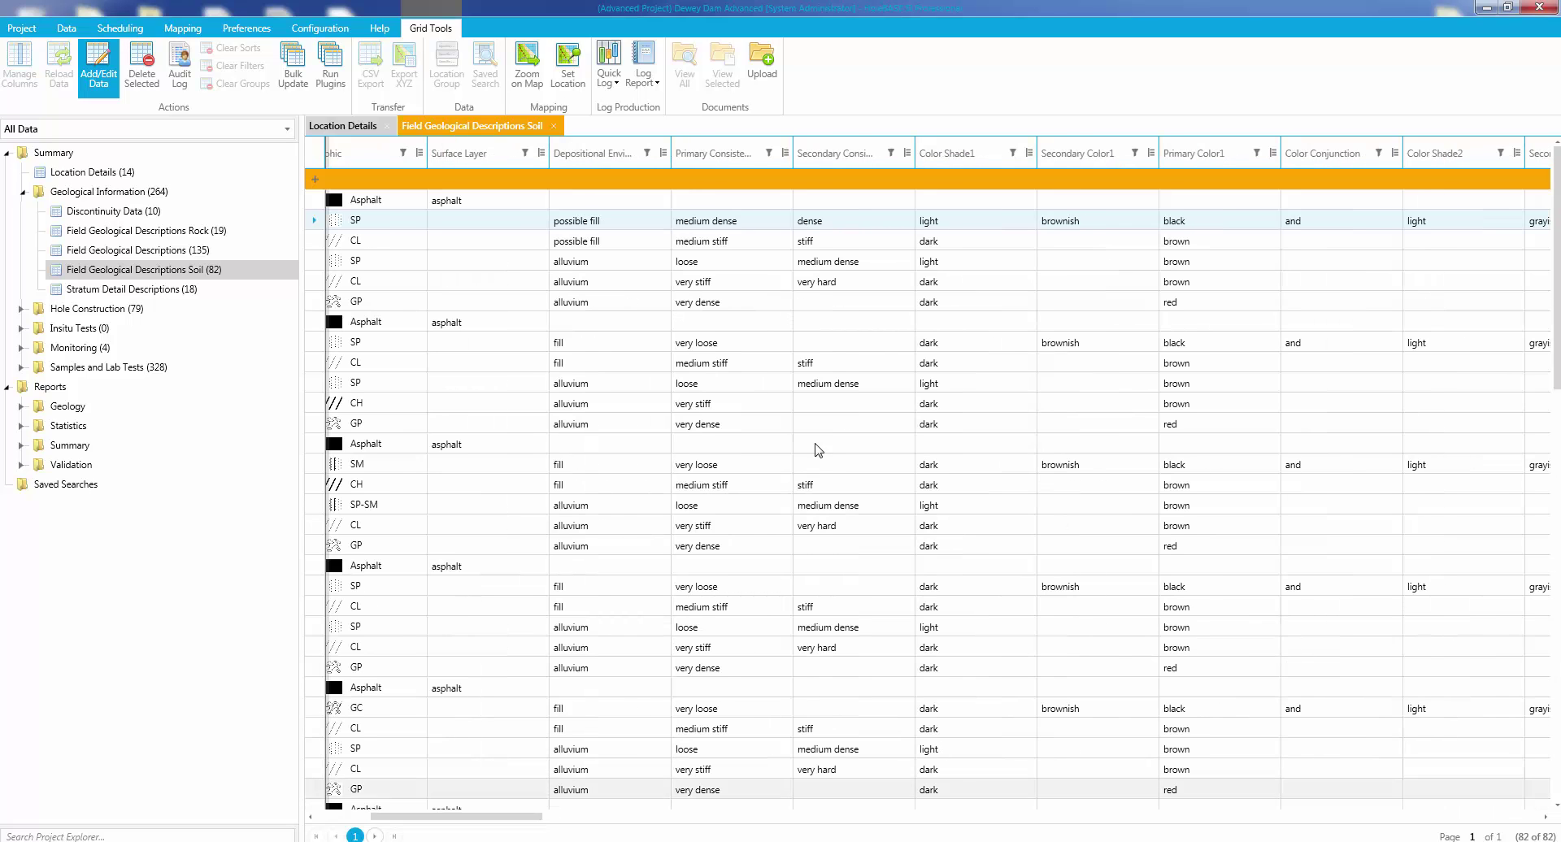
- Check the consistency choices for BH-31's top SP layer, keep medium dense, and scan the columns
click(740, 224)
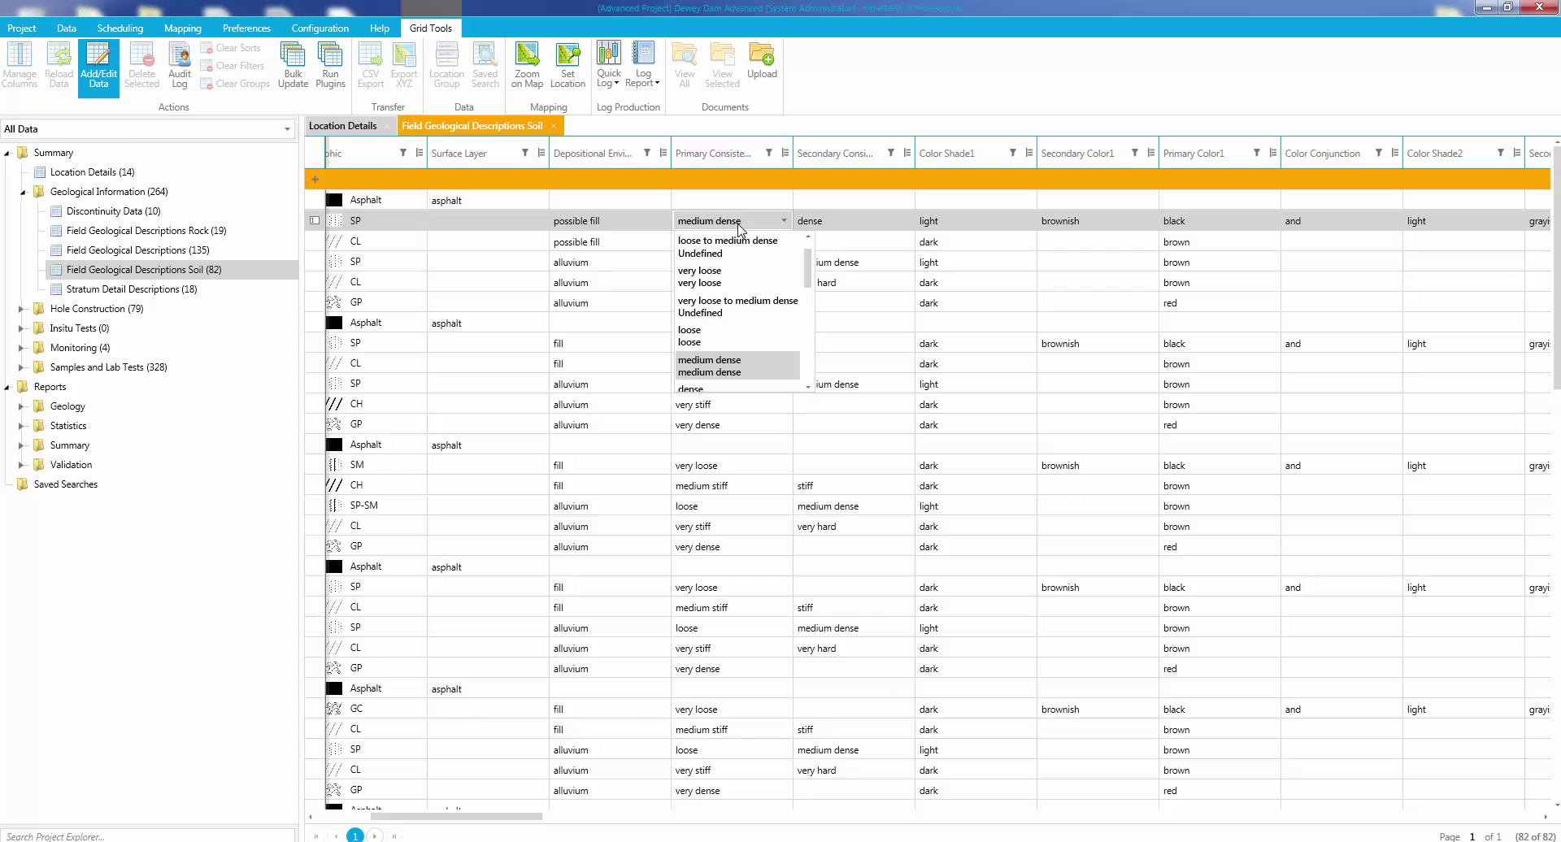
click(740, 223)
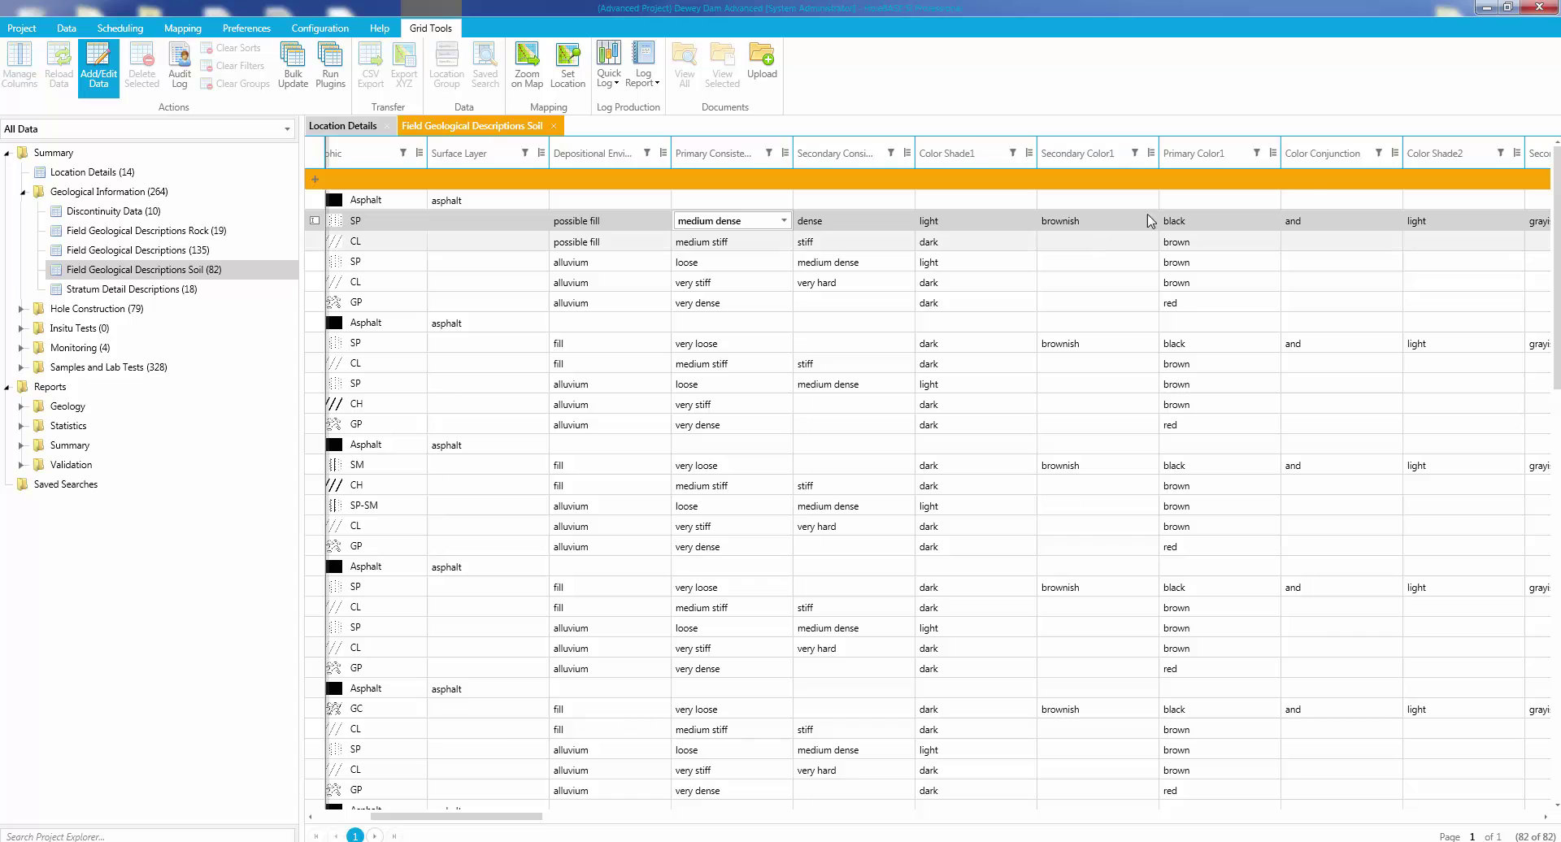
drag(497, 816, 803, 834)
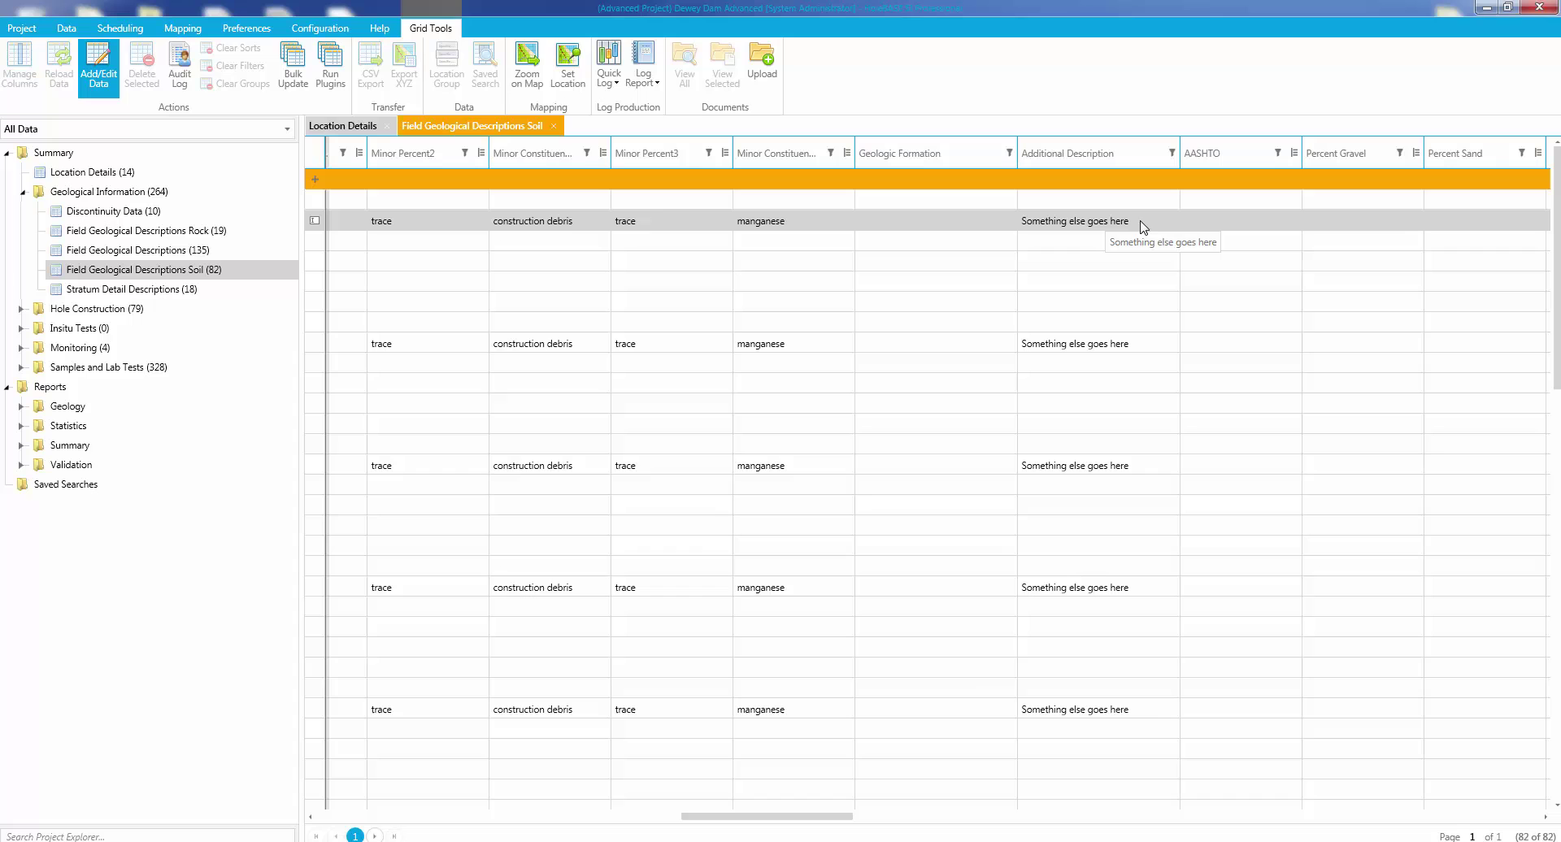
drag(771, 817, 309, 823)
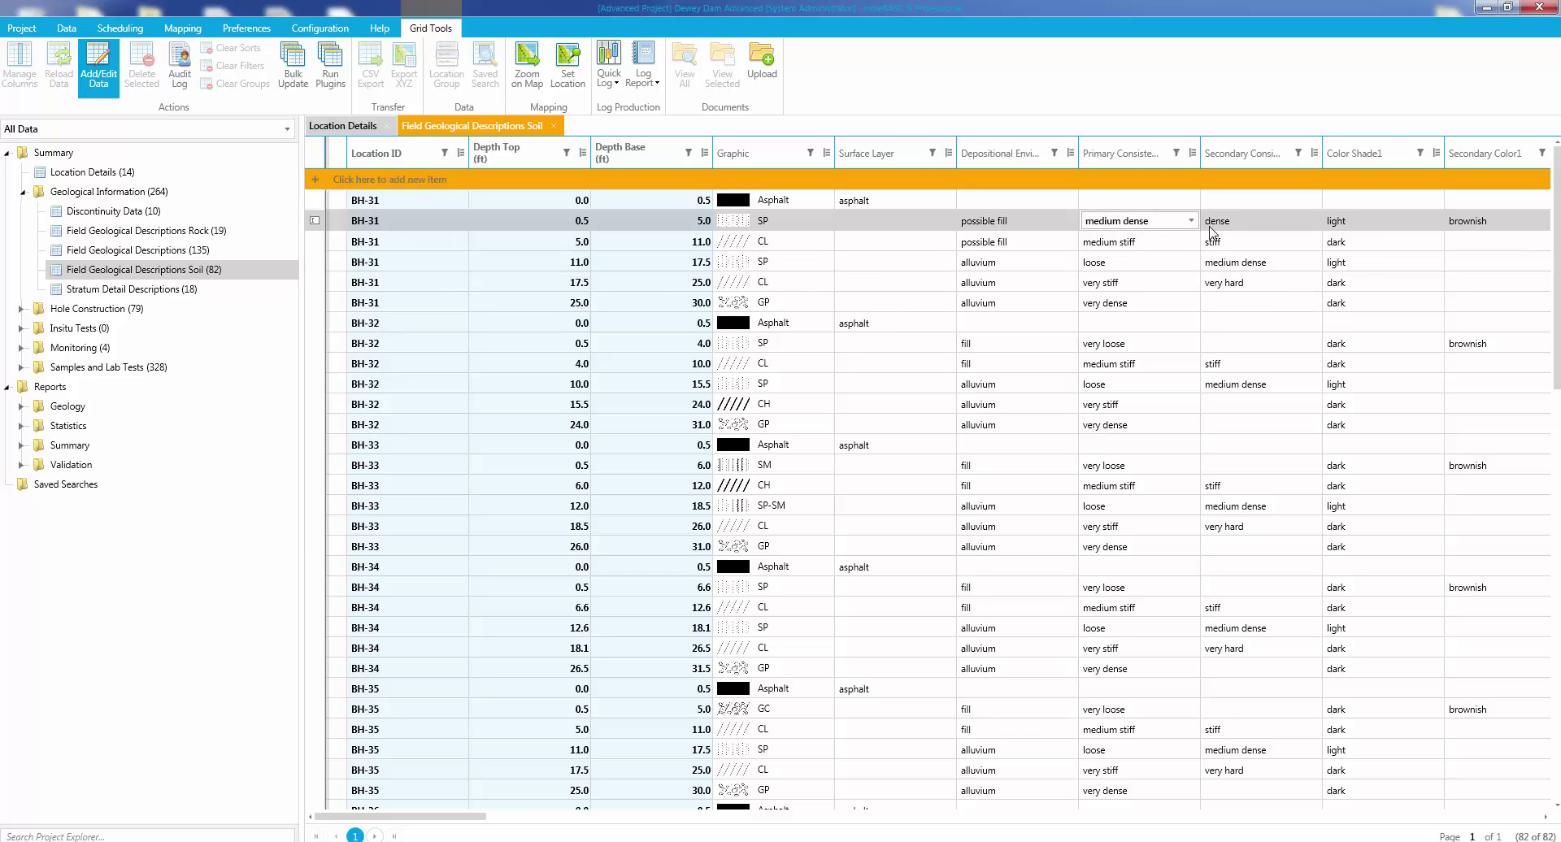
- Read BH-31's full descriptions in the combined table with the Description column autofitted, then return to Soil
click(177, 248)
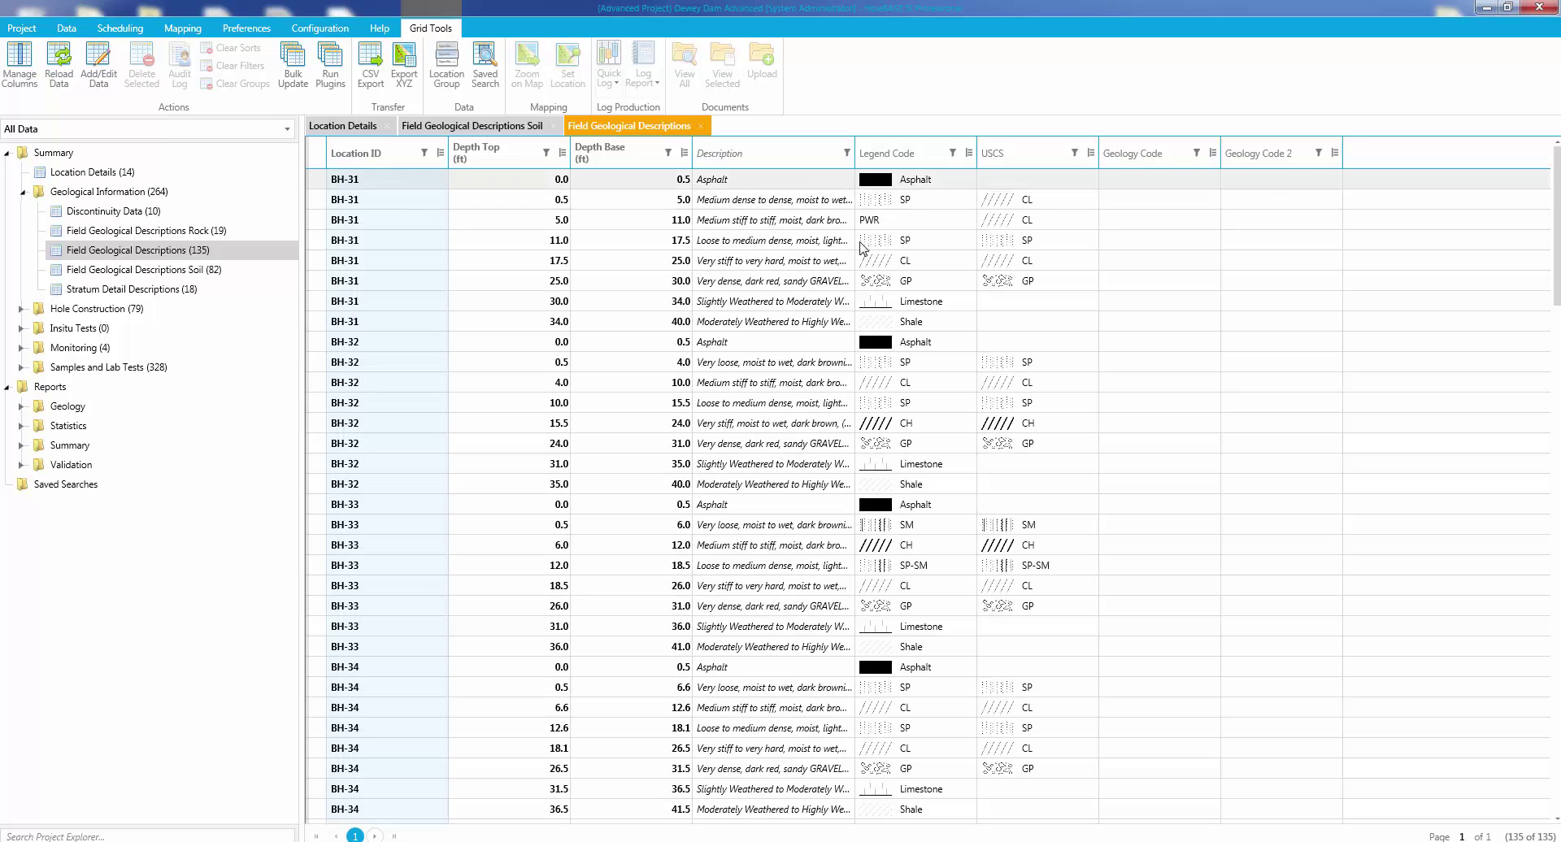
double_click(856, 144)
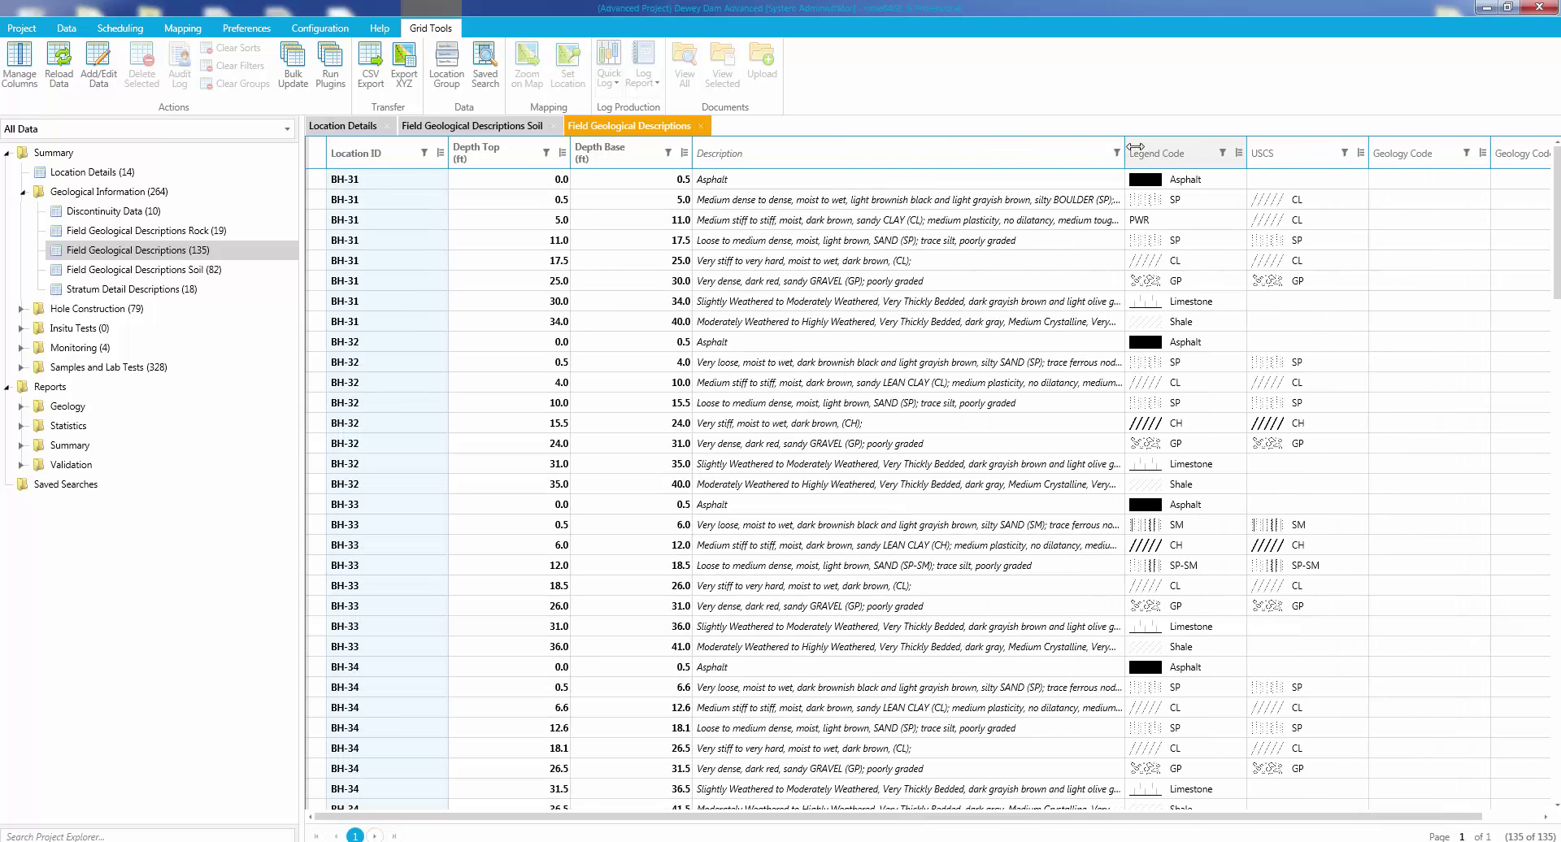
click(949, 226)
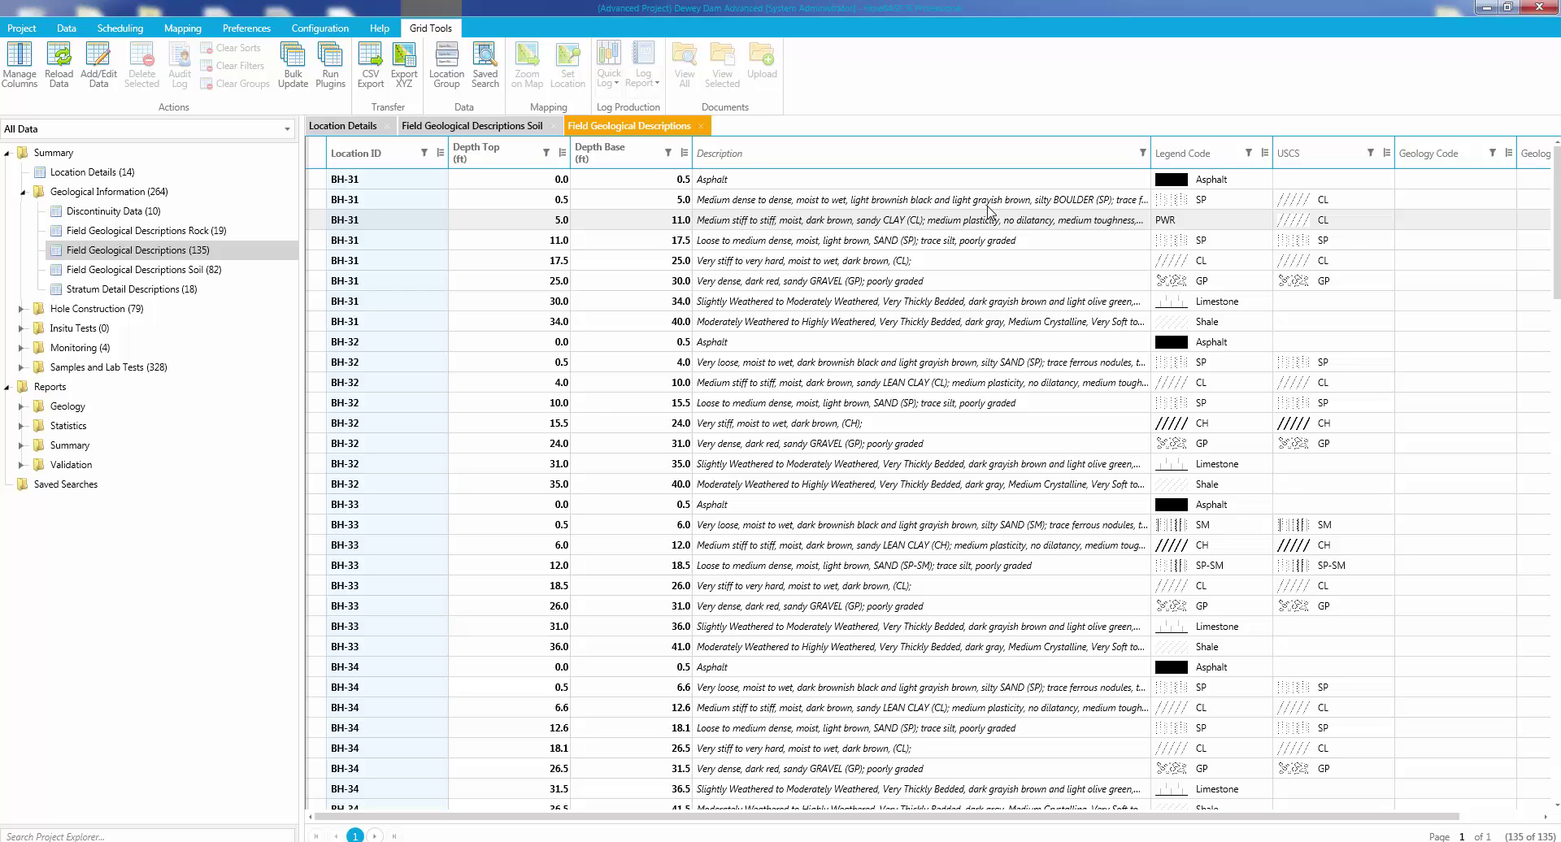
click(480, 128)
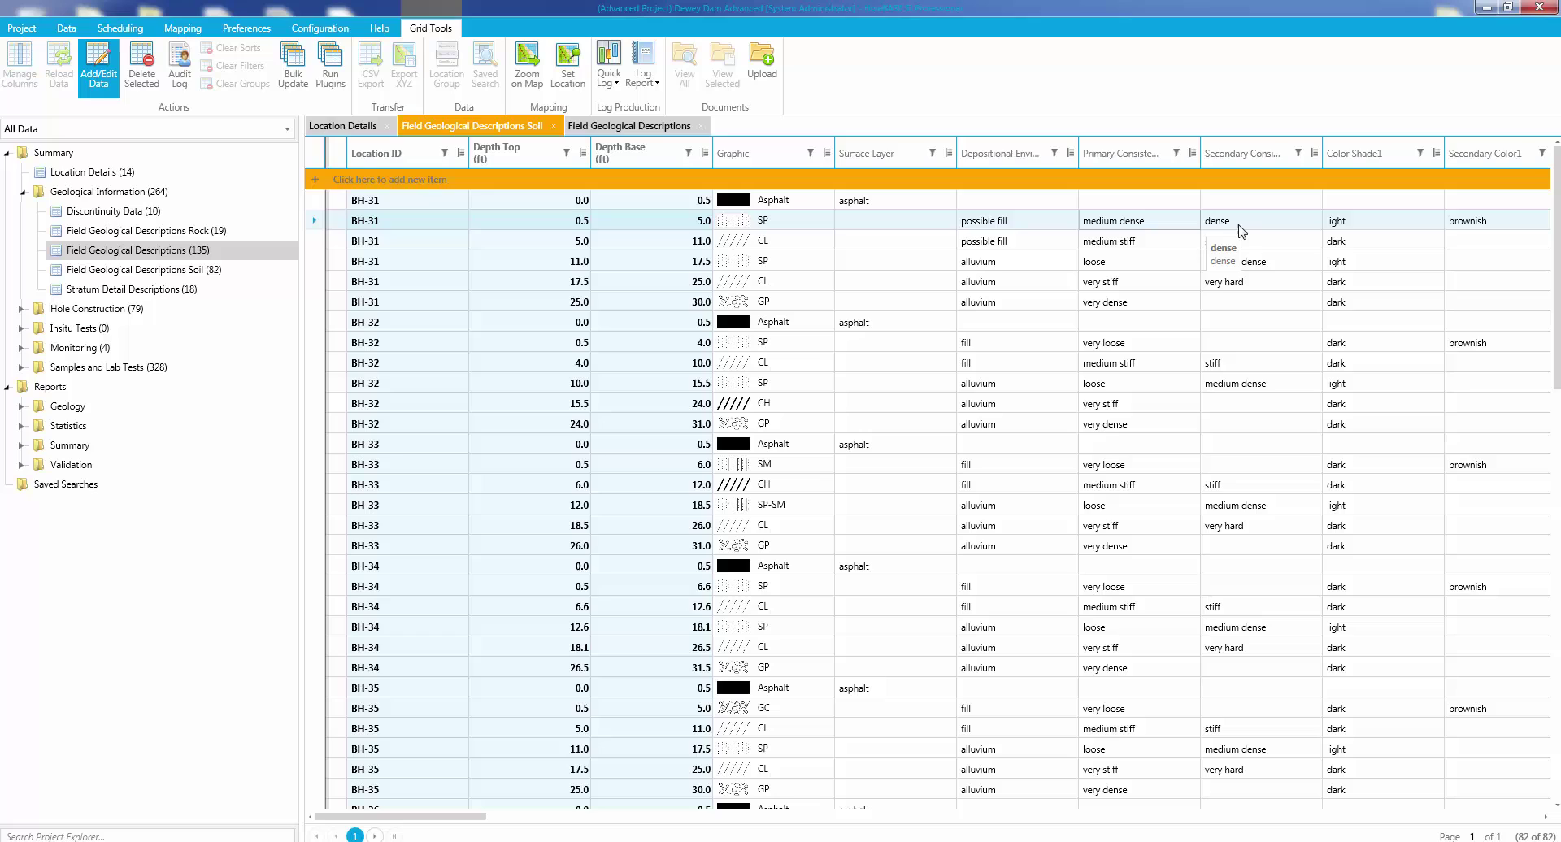
- Set the BH-31 0.5 ft row to very loose primary and medium dense secondary consistency
click(1174, 227)
click(1191, 220)
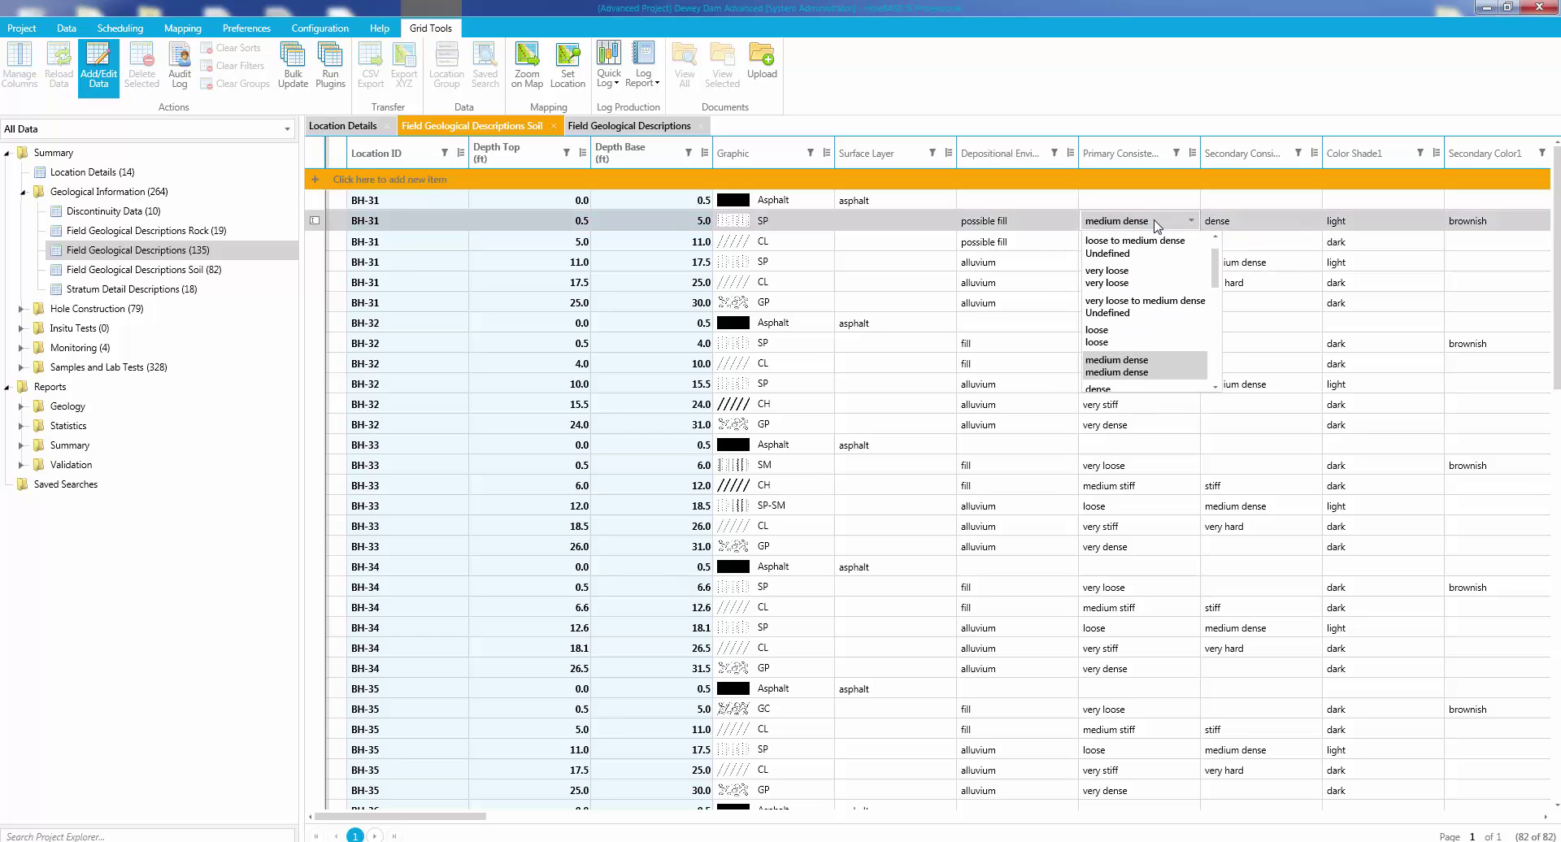
click(1287, 219)
click(1313, 220)
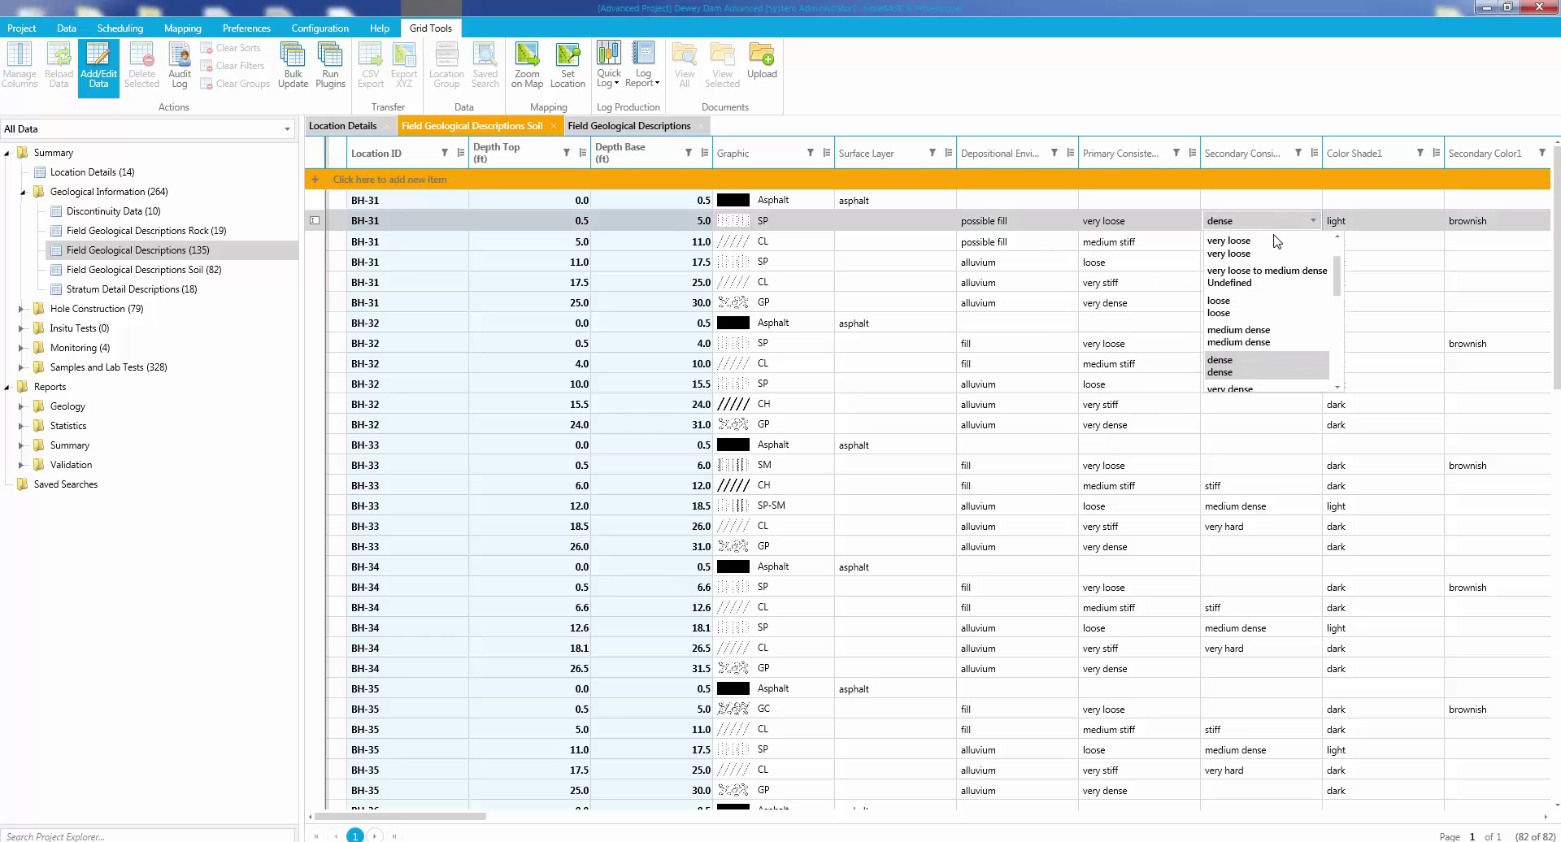
click(1241, 337)
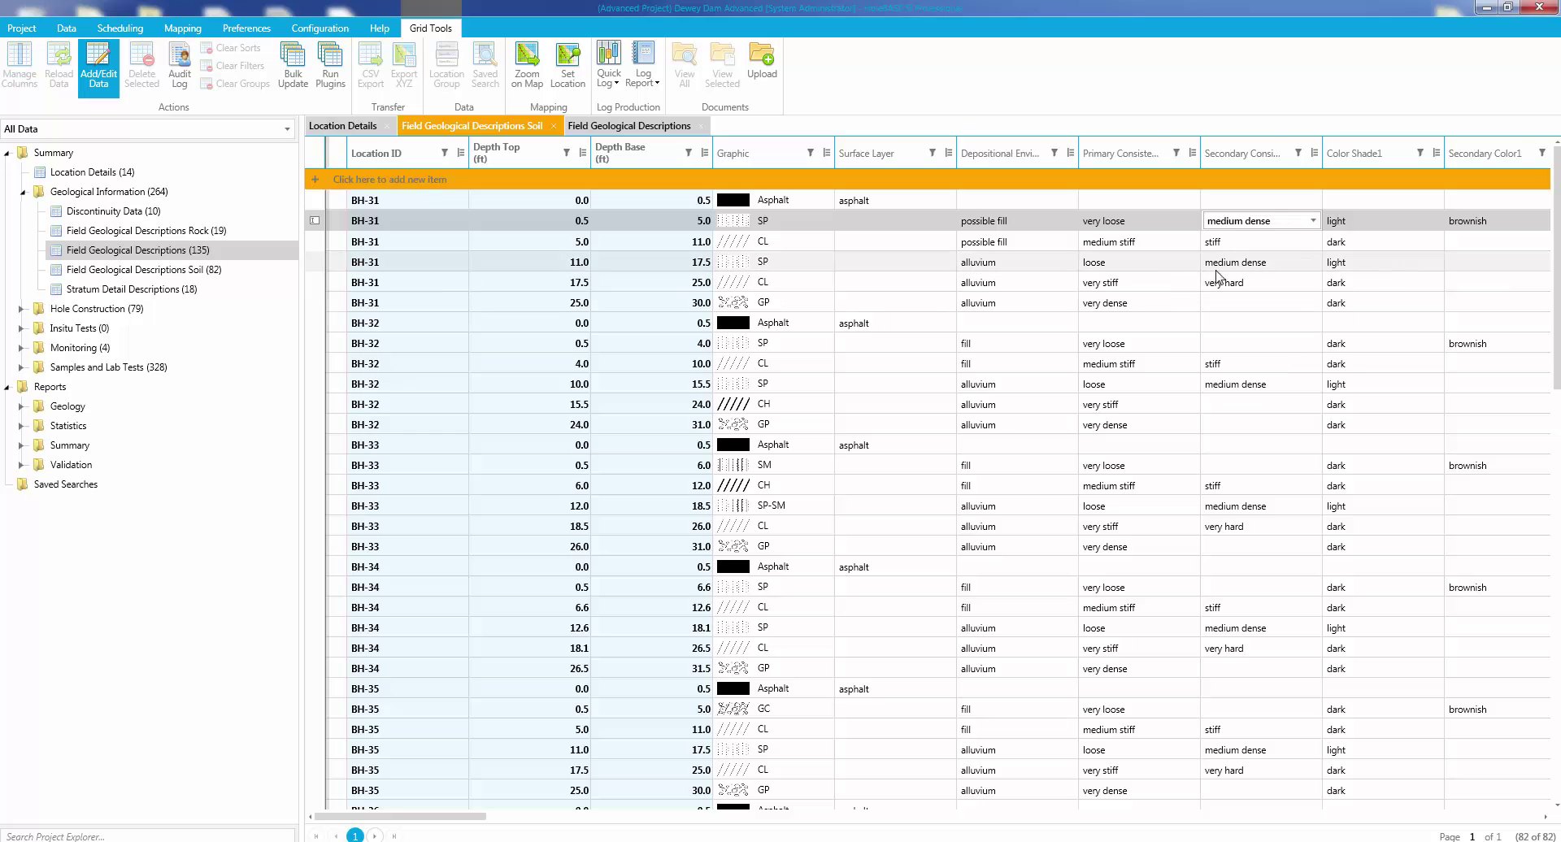
click(1176, 262)
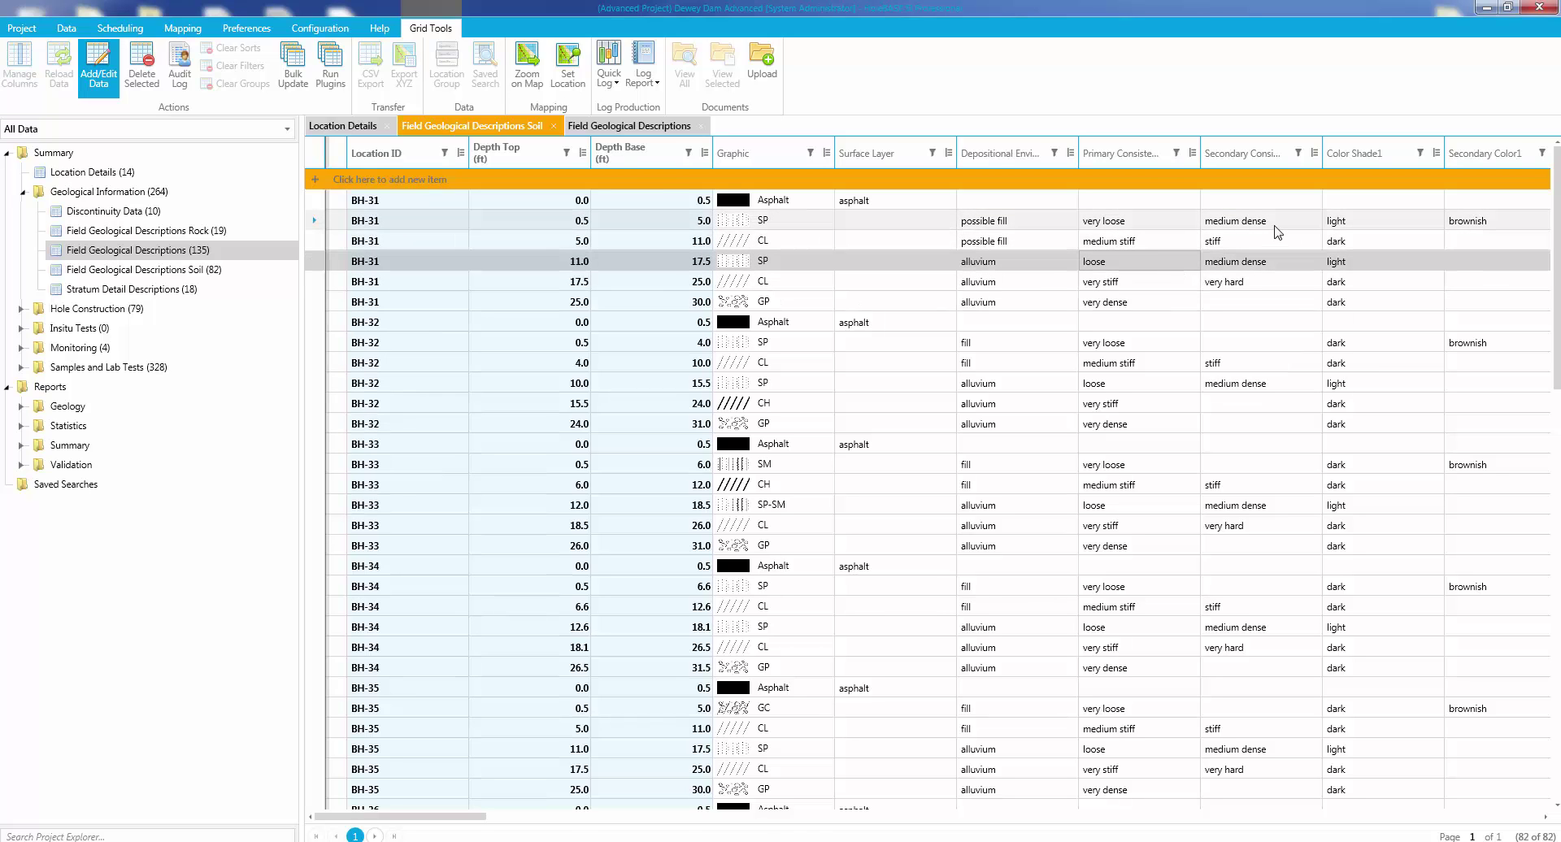
- Reload Field Geological Descriptions so BH-31's 0.5–5.0 ft layer reads 'Very loose to medium dense', then return to Soil
click(638, 126)
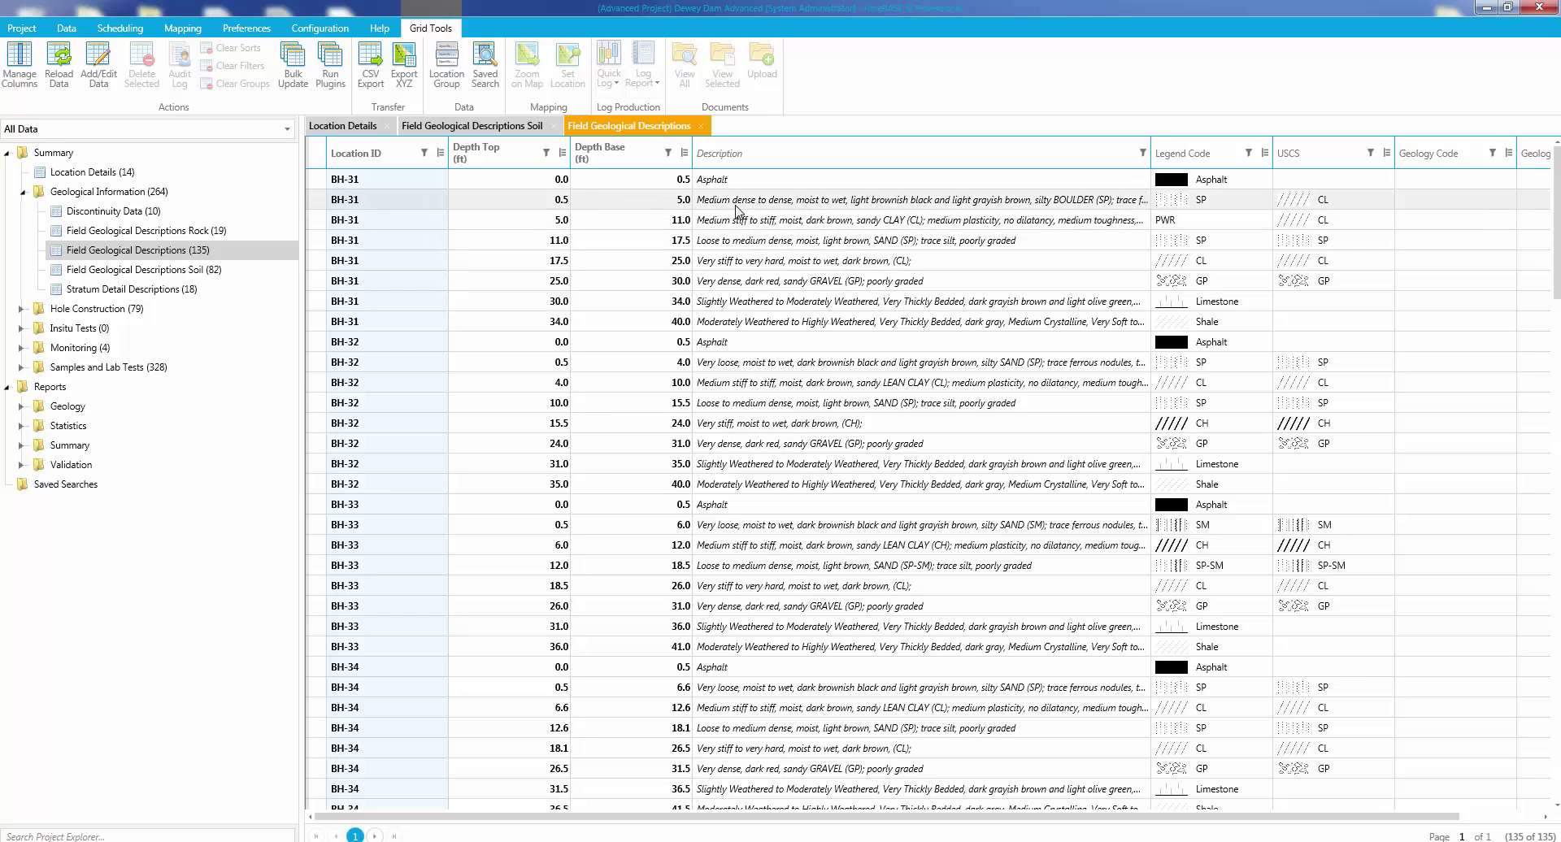
click(74, 65)
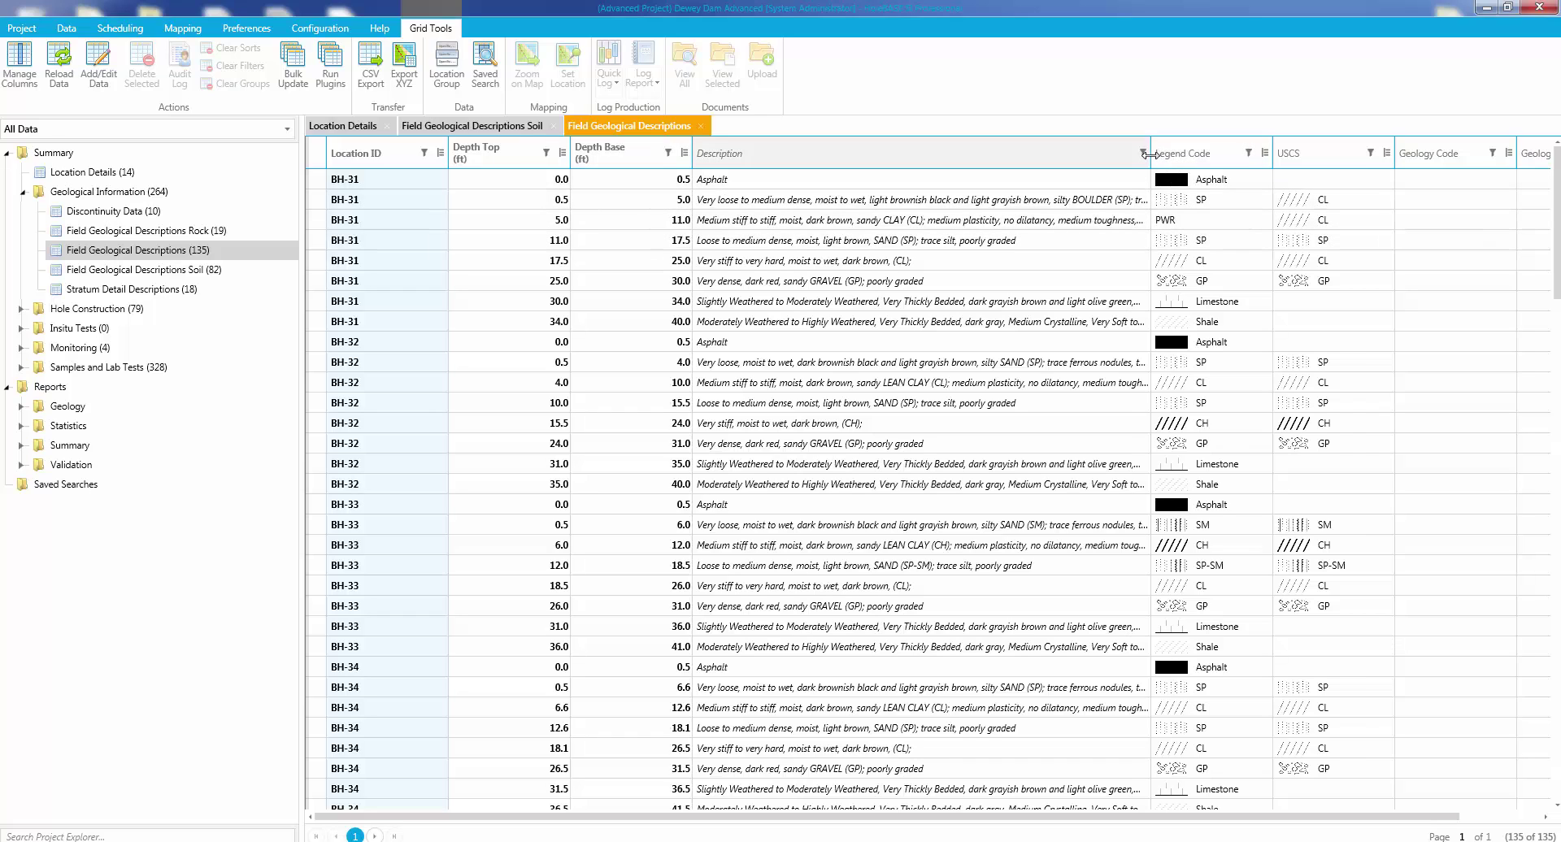
drag(1150, 153, 1217, 154)
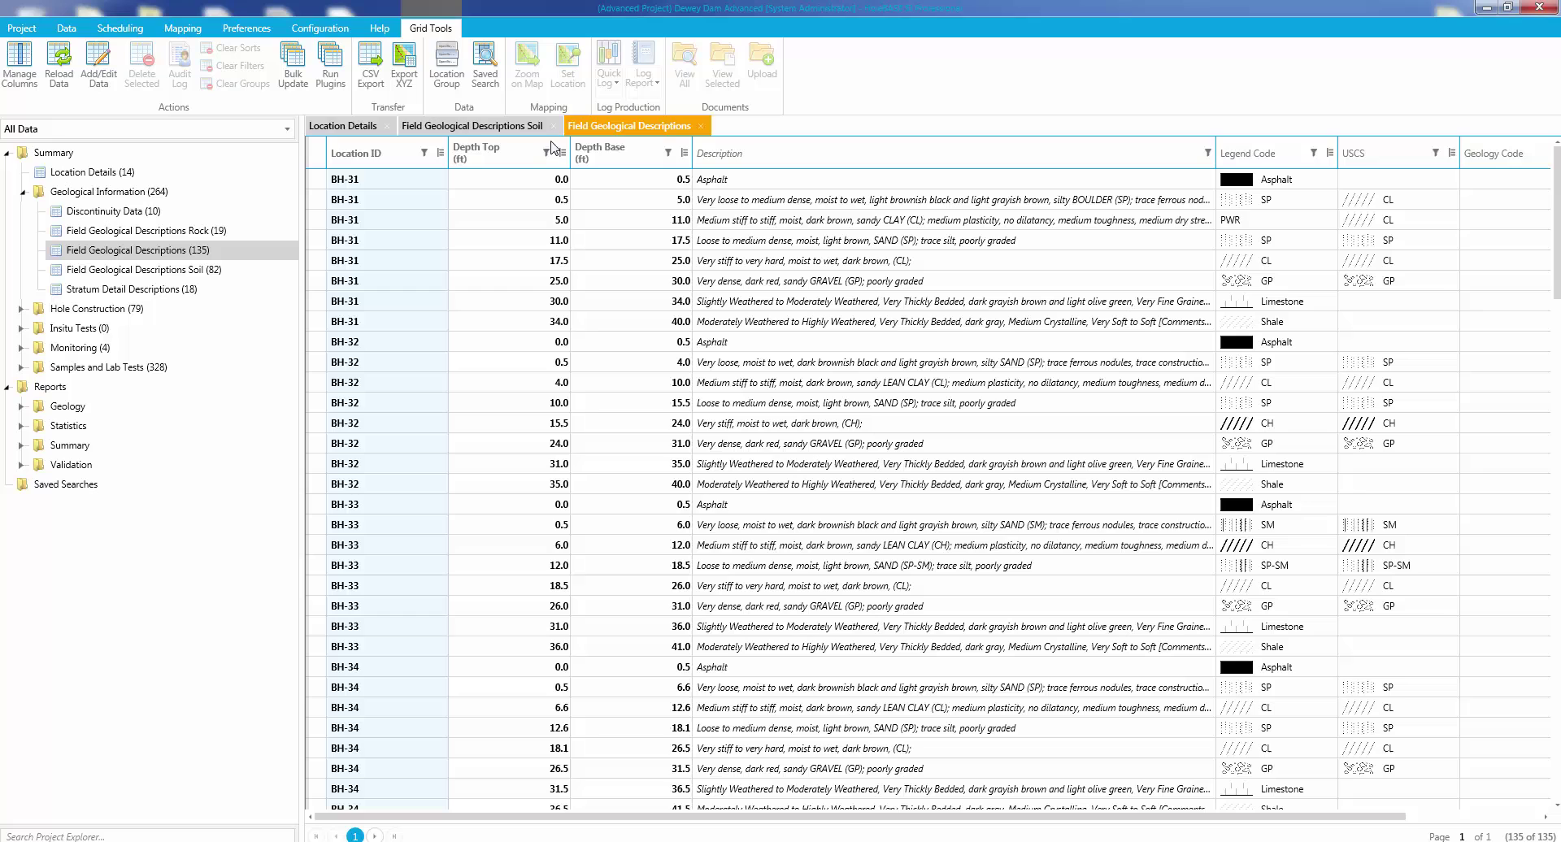
click(500, 130)
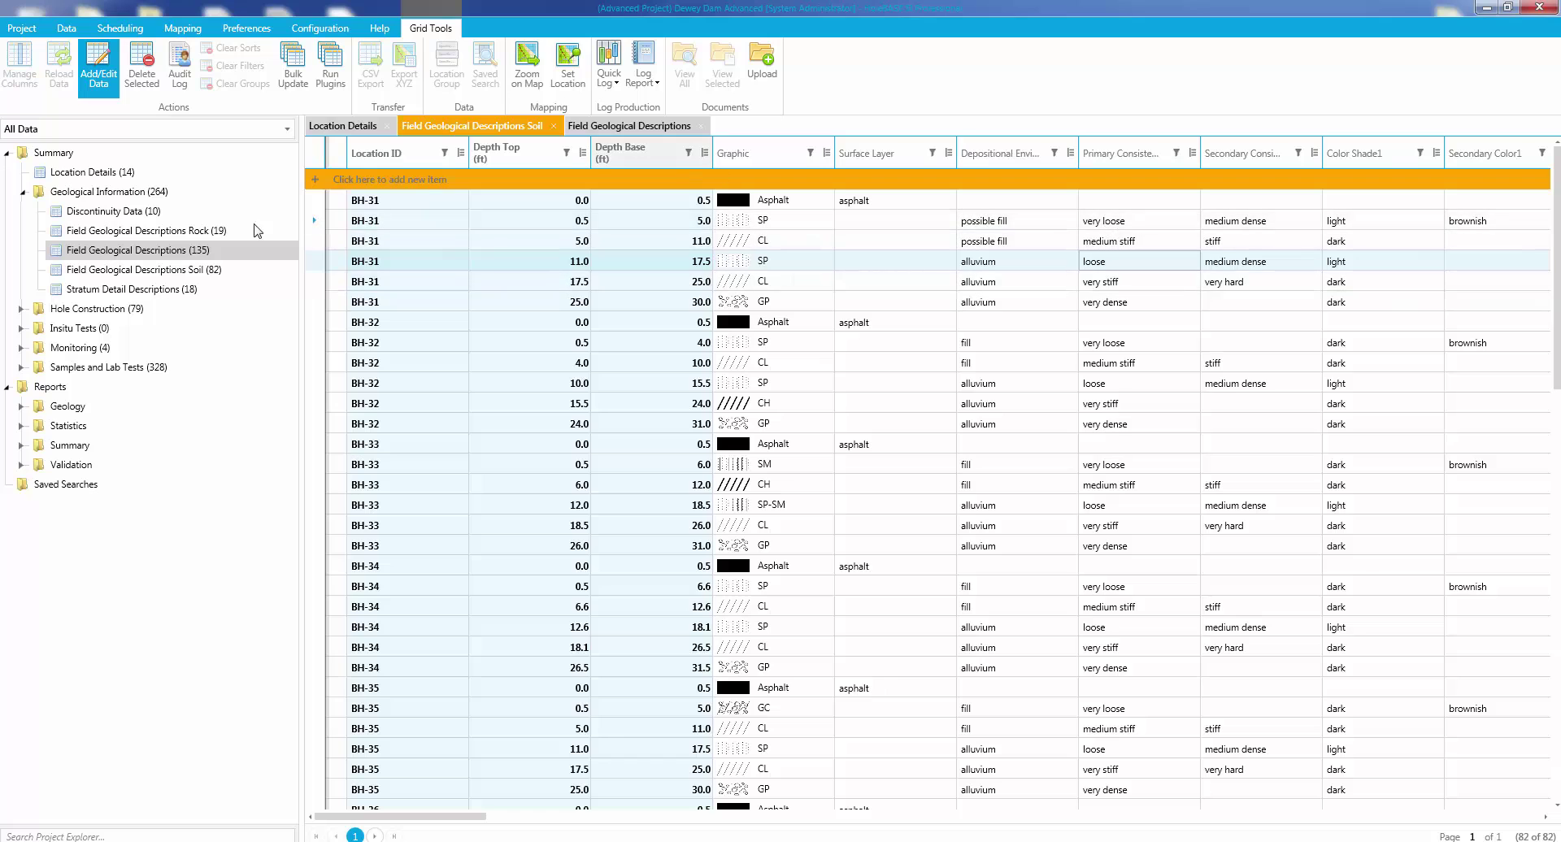
- Browse the Field Geological Descriptions Rock columns, then switch to the Discontinuity Data table
click(182, 234)
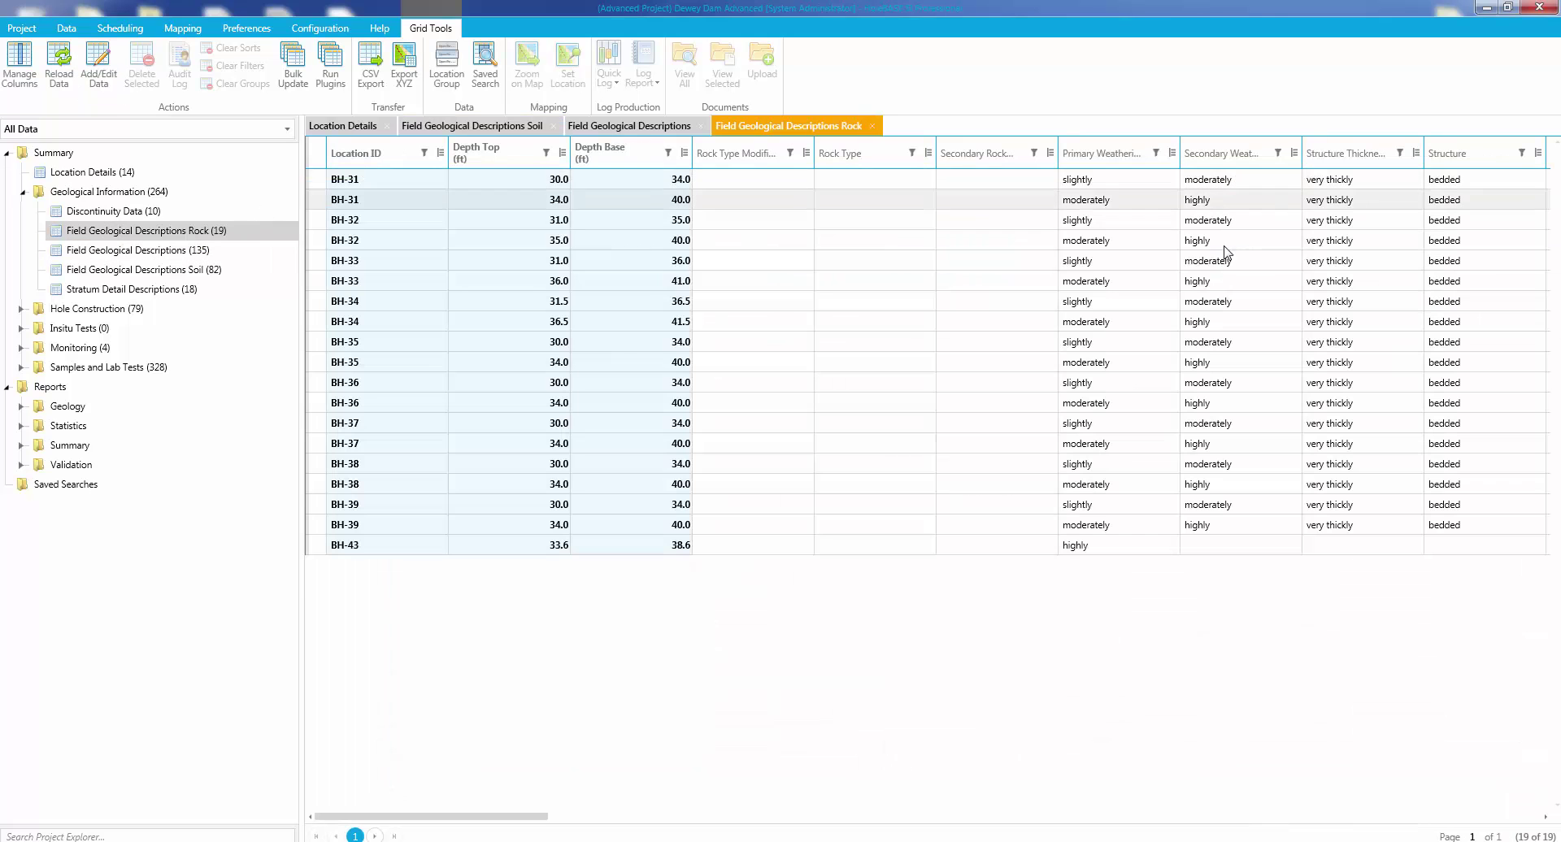
drag(517, 817, 582, 817)
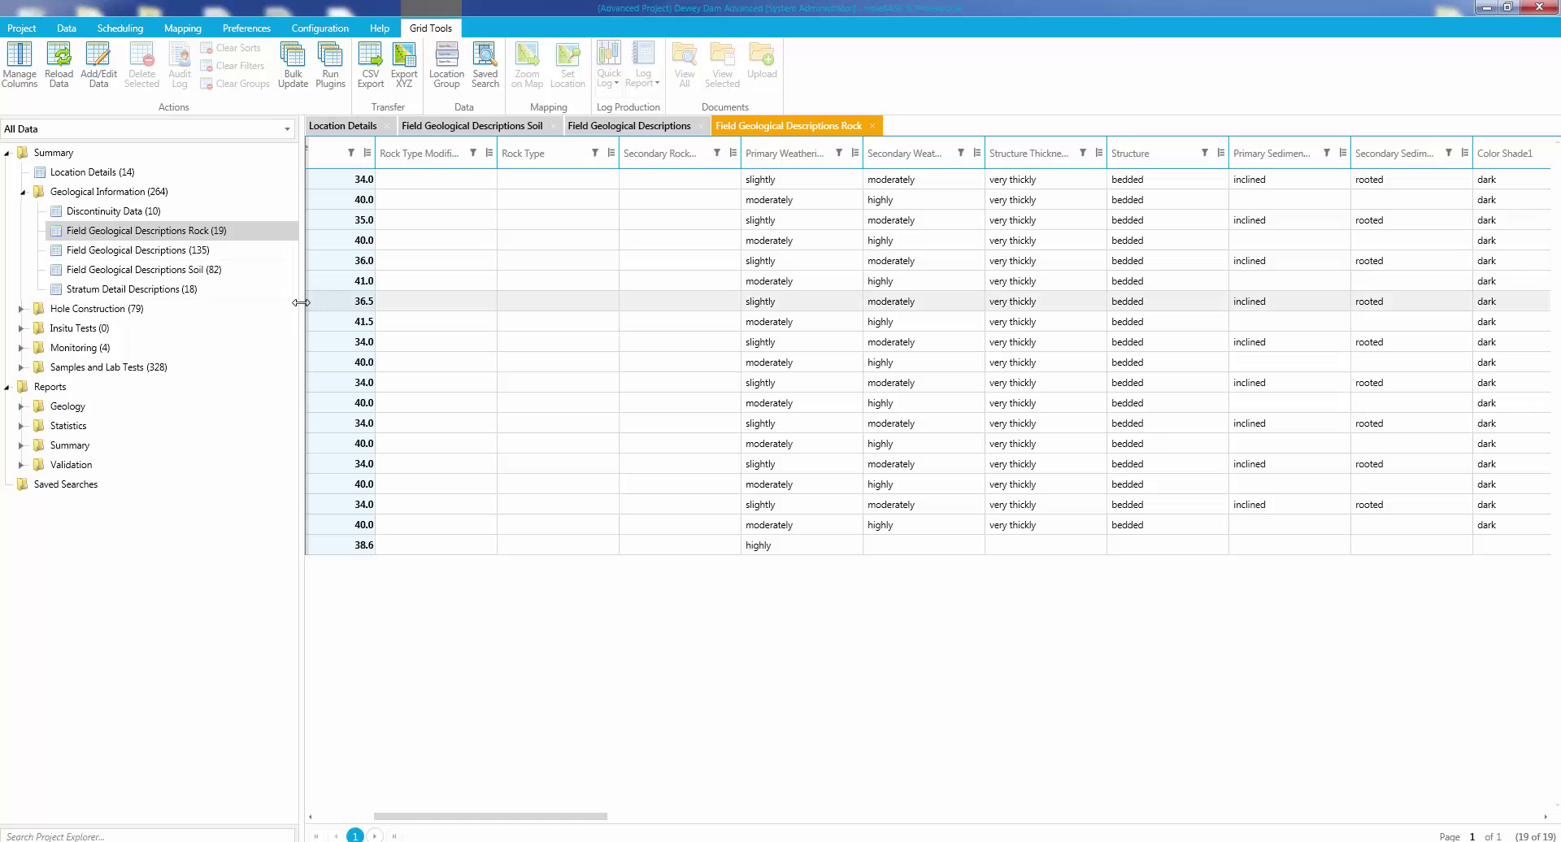
click(114, 211)
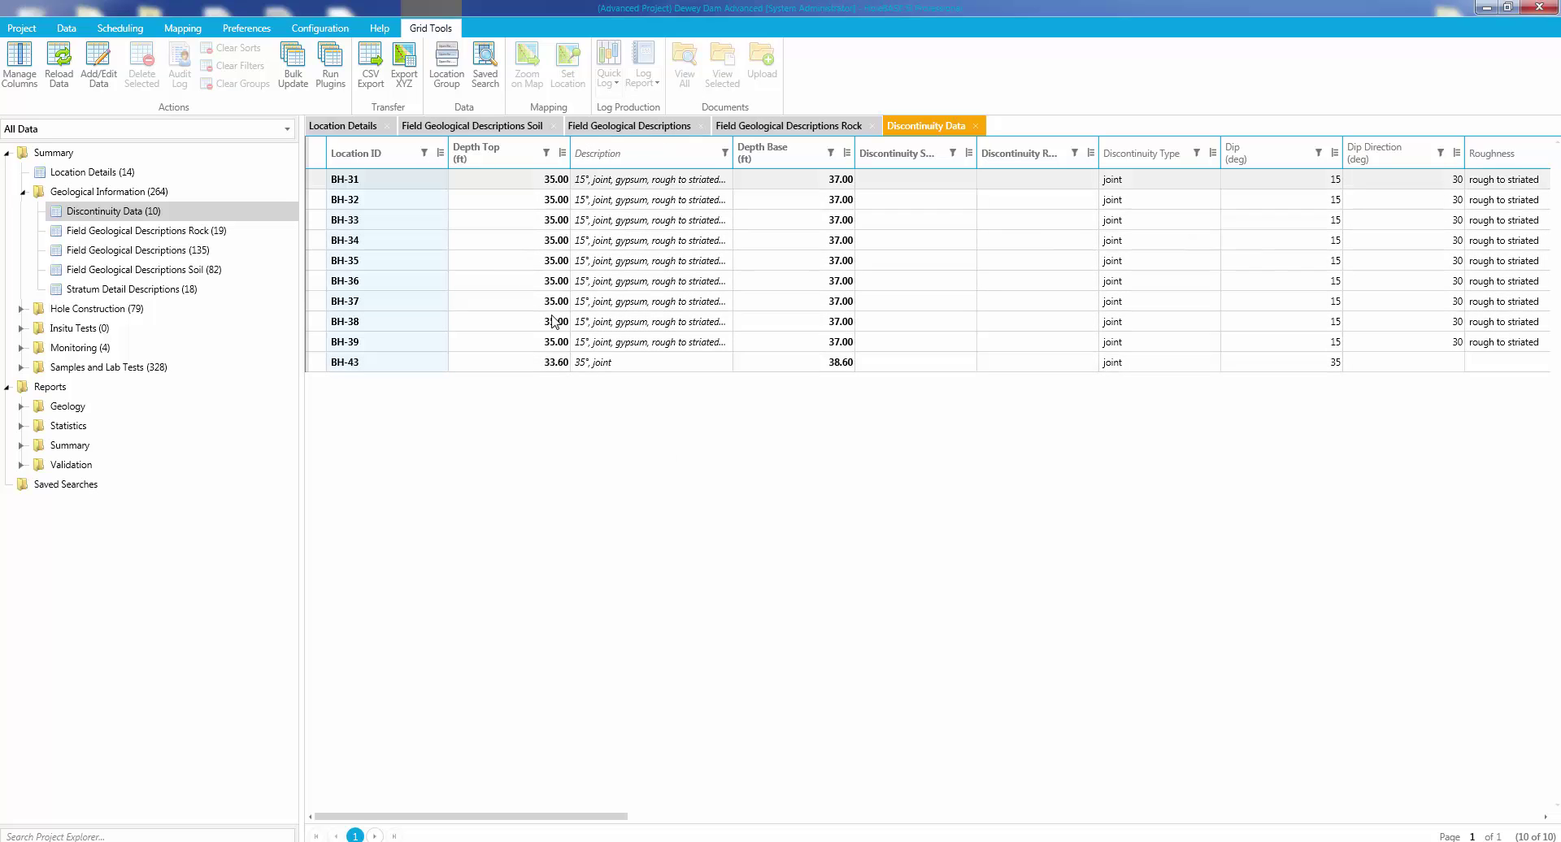
- Autofit the discontinuity Description column and scroll across the joint records' columns
double_click(732, 152)
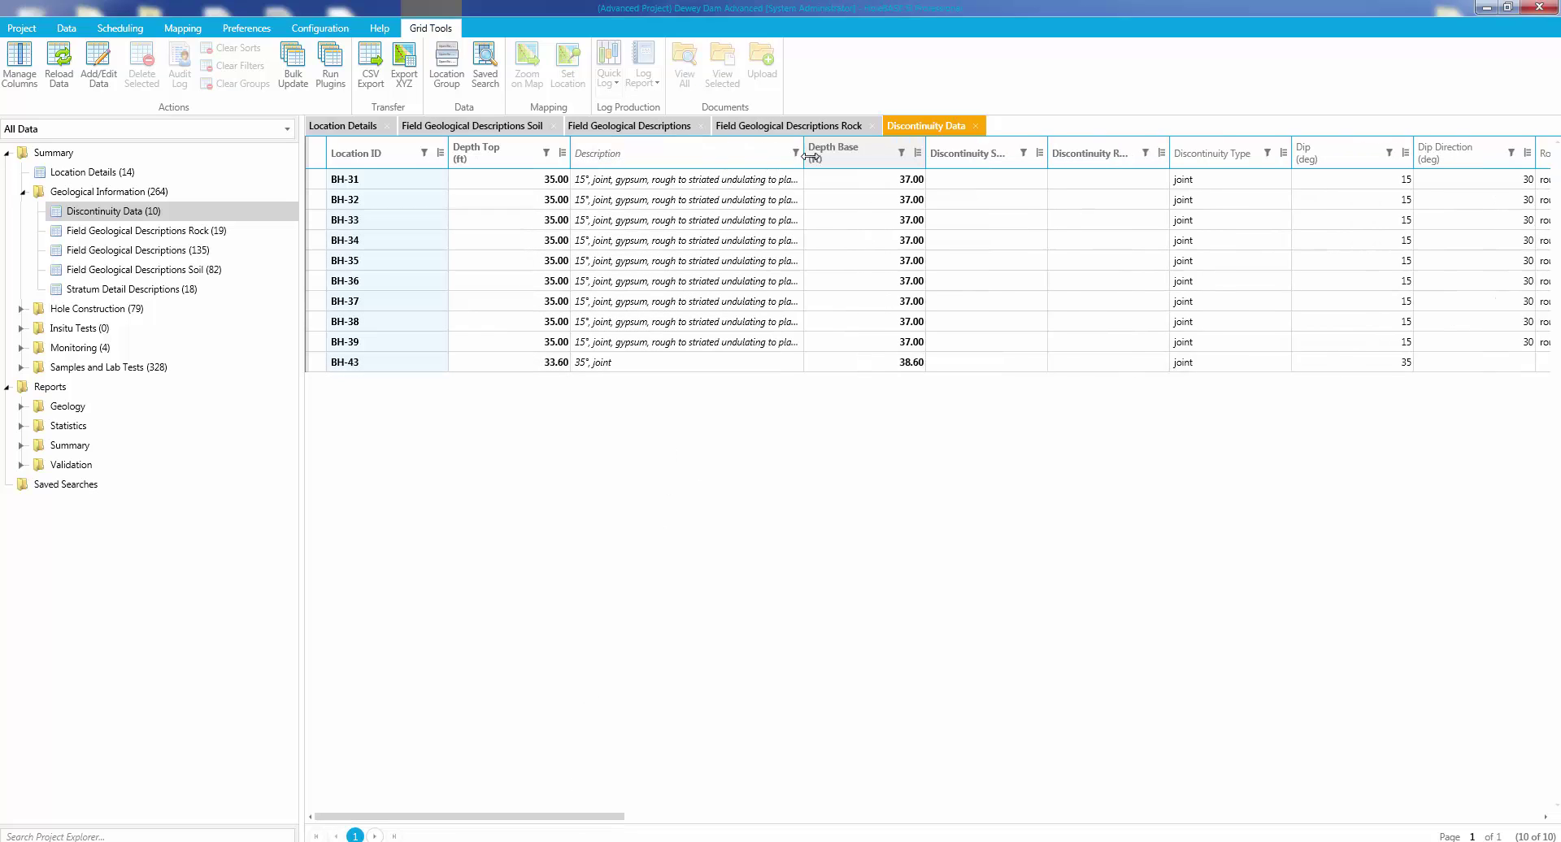
drag(579, 817, 488, 776)
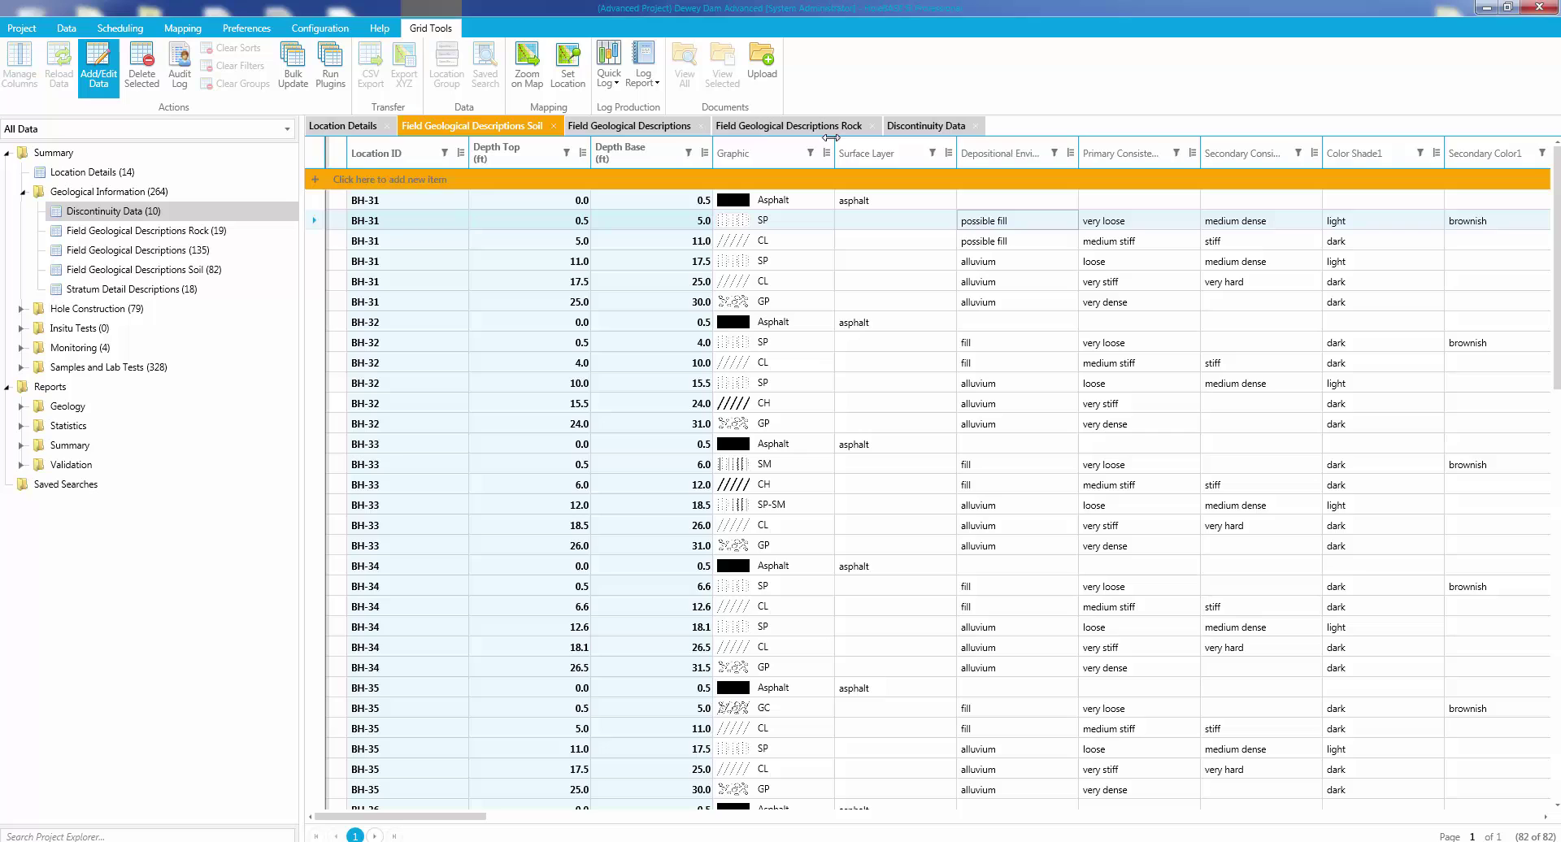
- Generate a Quick Log for BH-31 from its 0.5 ft layer row
right_click(334, 218)
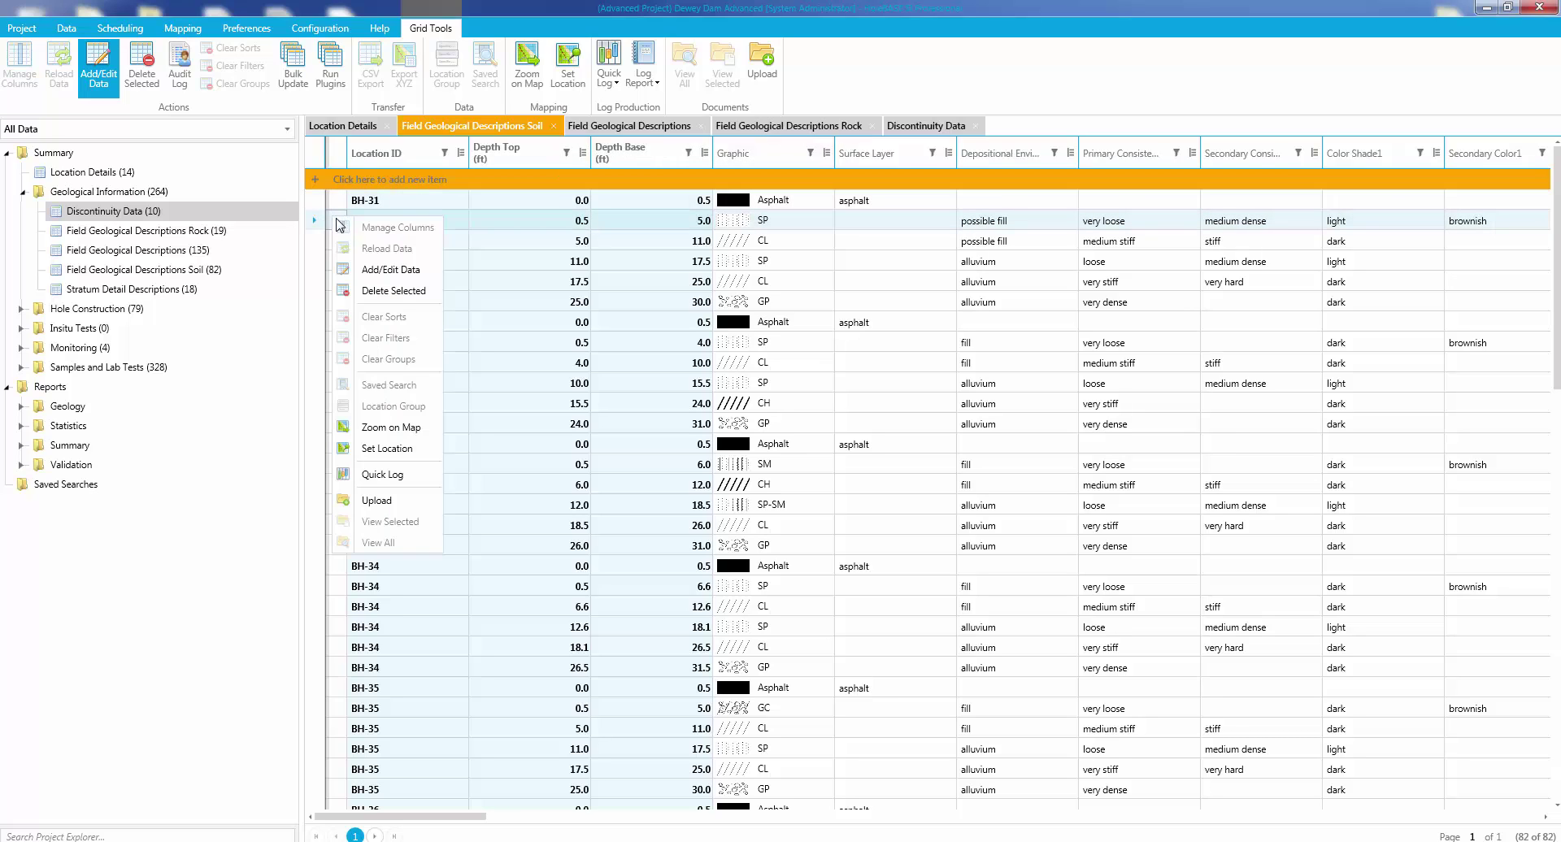
click(390, 476)
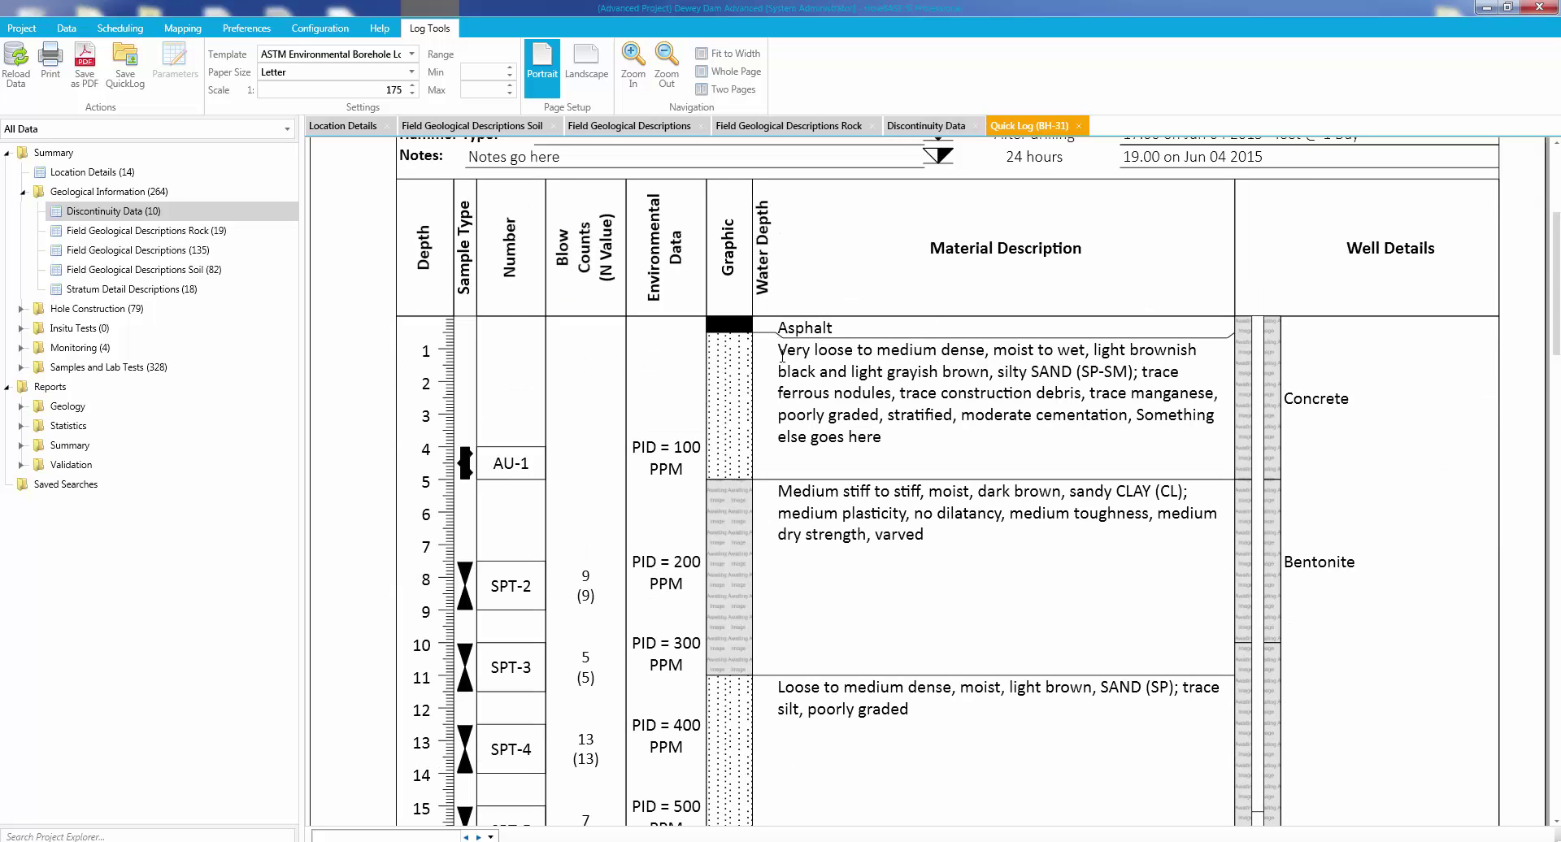